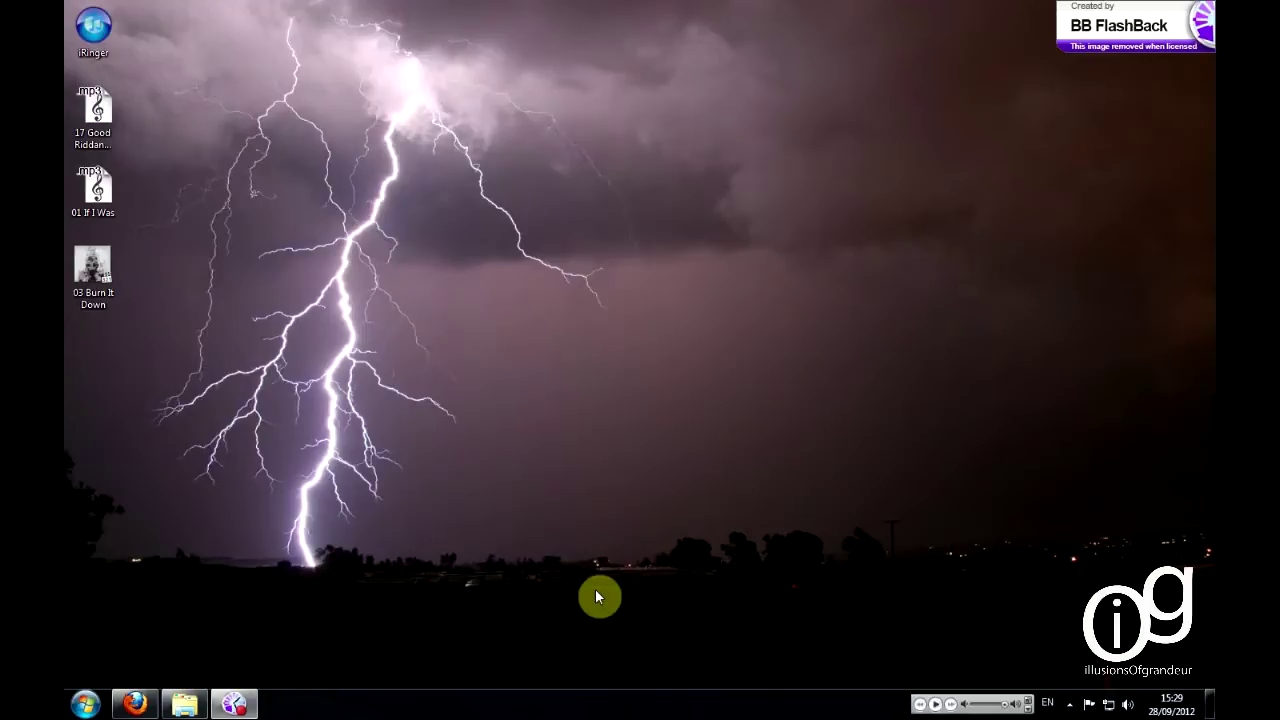
# Bring the iRinger website back in Firefox and scroll to the iRinger 4.2.0.0 download section
pyautogui.click(130, 705)
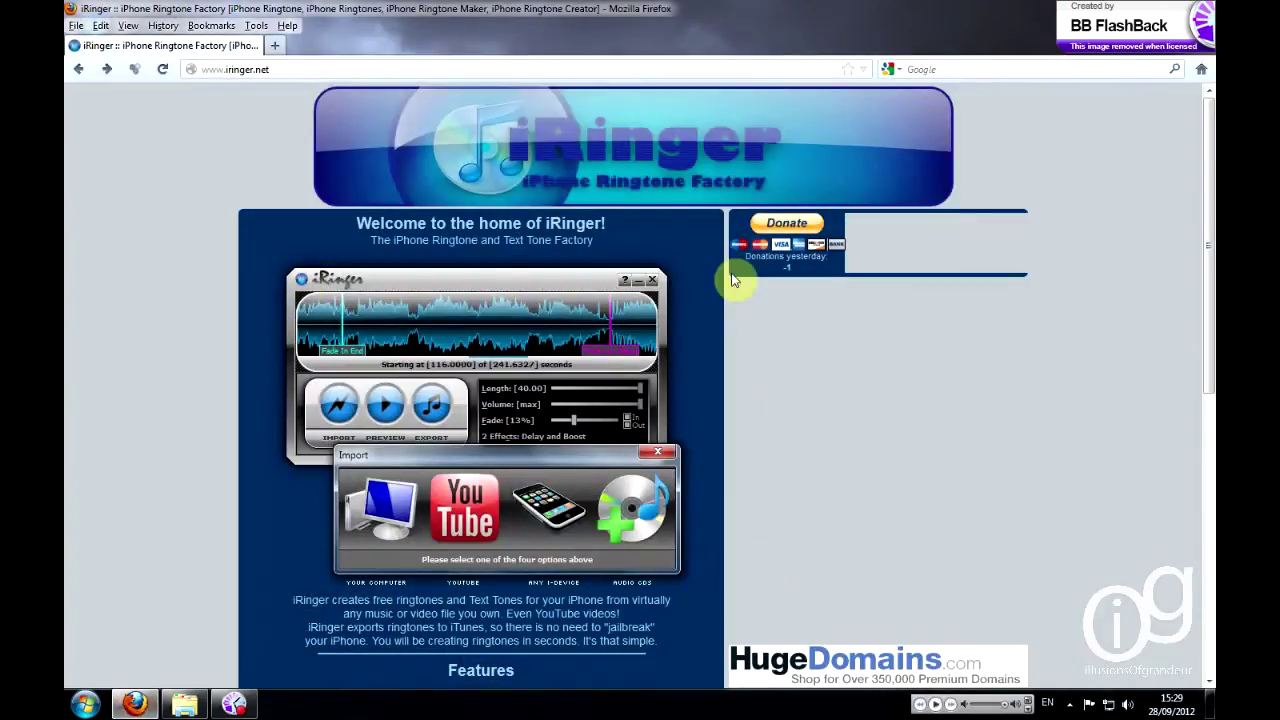
pyautogui.moveTo(1203, 130); pyautogui.dragTo(1202, 349)
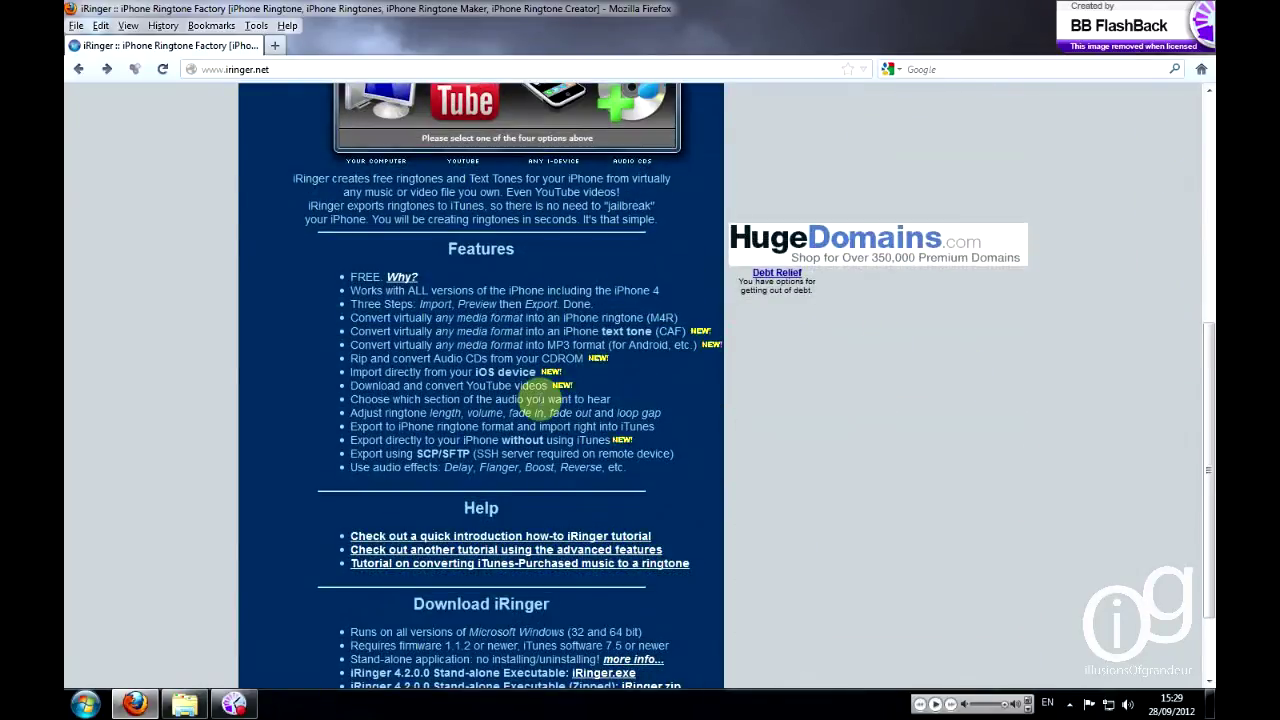
pyautogui.moveTo(1205, 343); pyautogui.dragTo(1205, 394)
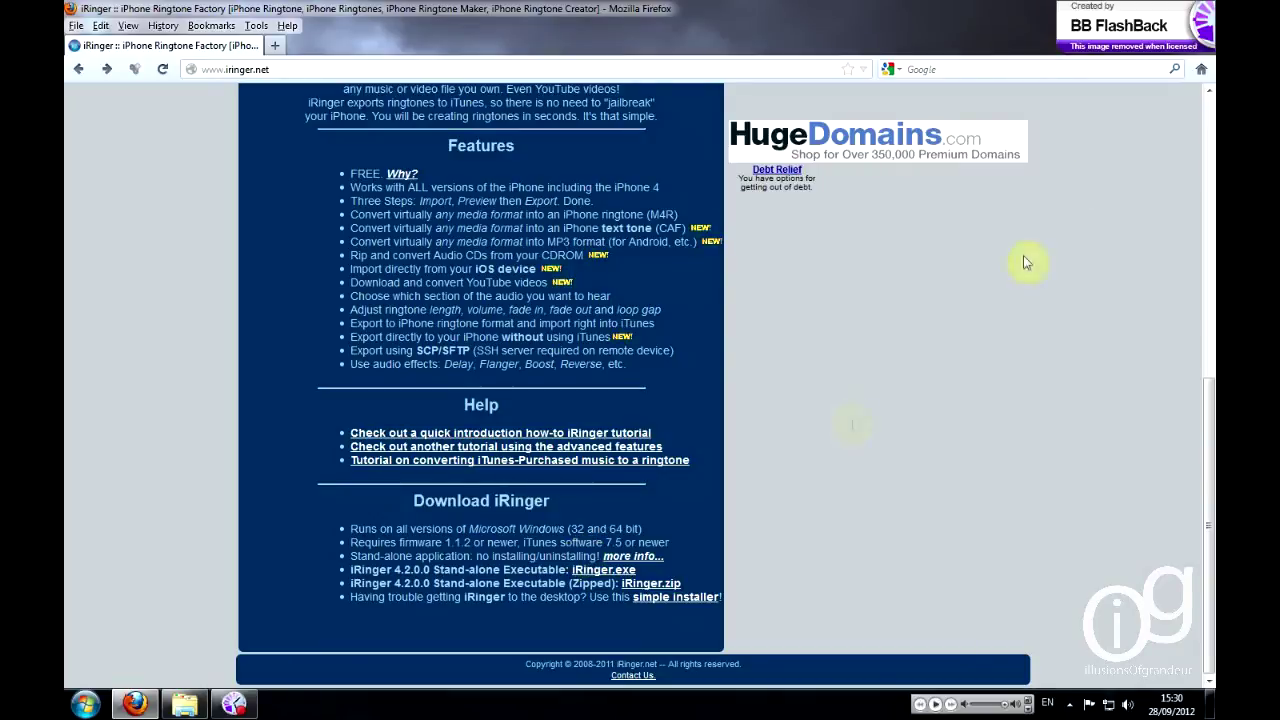
# Launch iRinger from its desktop icon and drag the sponsors window aside
pyautogui.press('super+d')
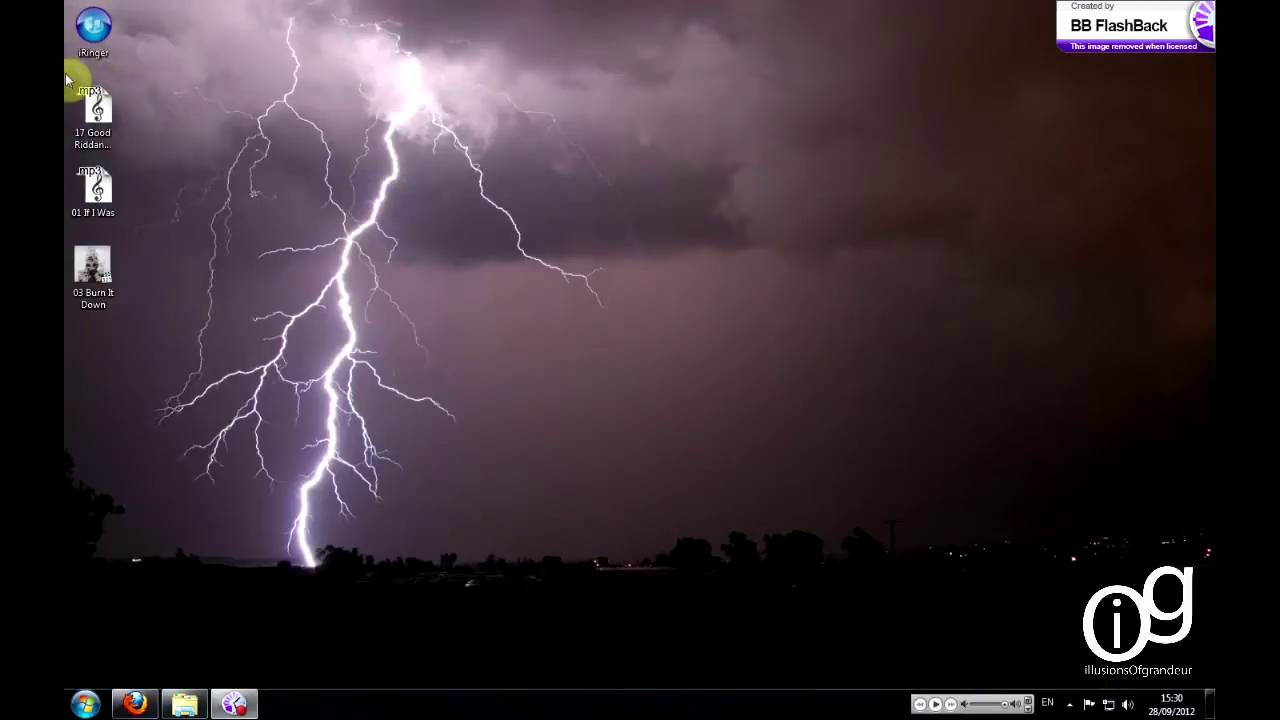
pyautogui.click(88, 42)
pyautogui.doubleClick(88, 42)
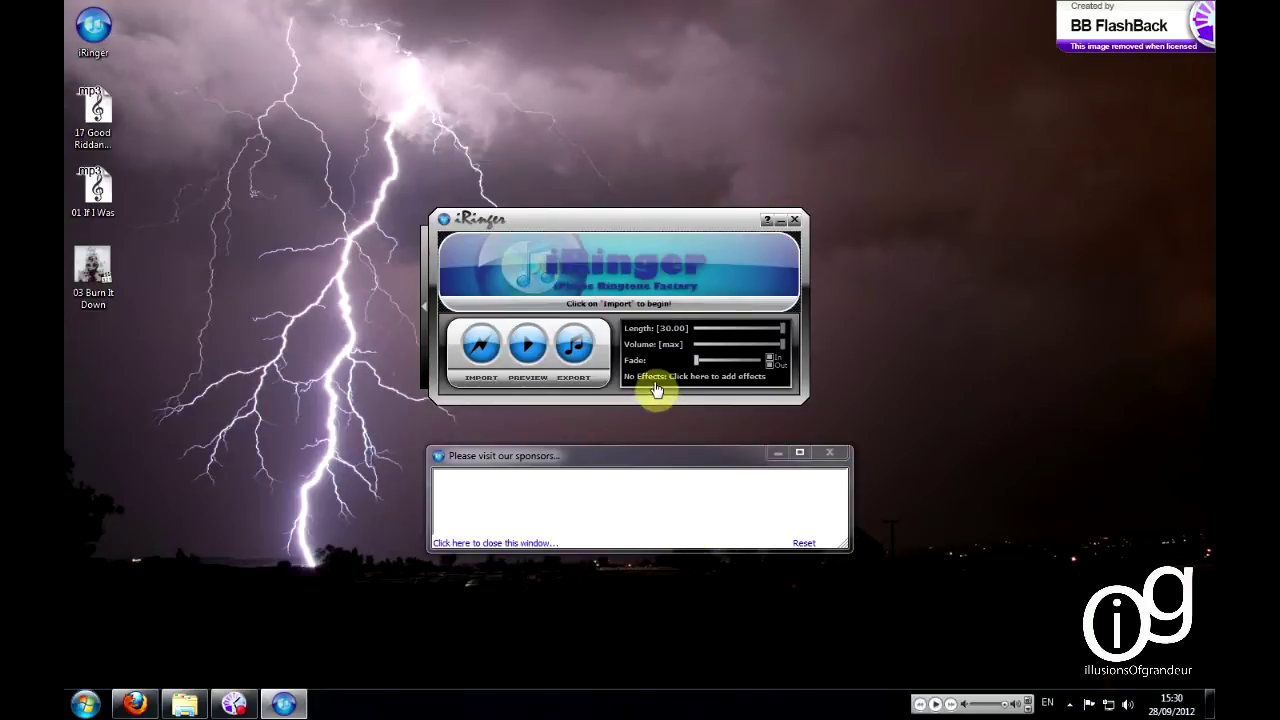
pyautogui.moveTo(614, 457); pyautogui.dragTo(583, 466)
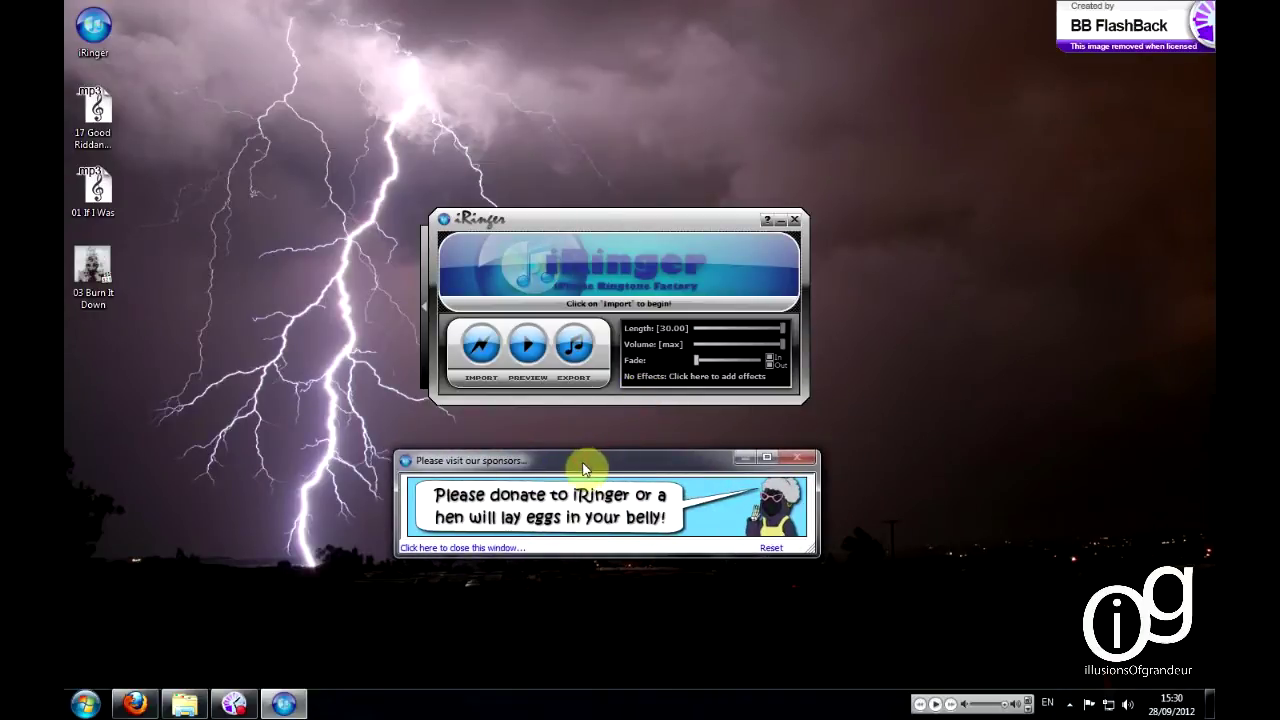
pyautogui.click(426, 353)
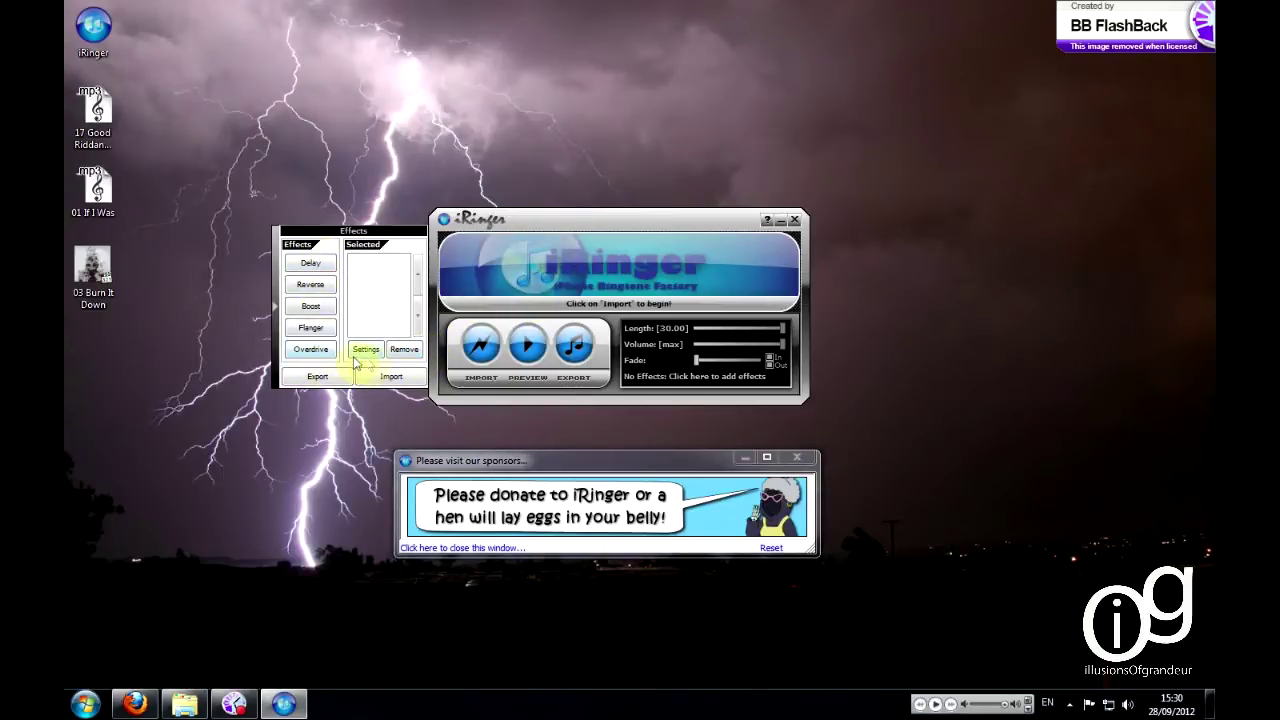
pyautogui.click(310, 265)
pyautogui.click(366, 260)
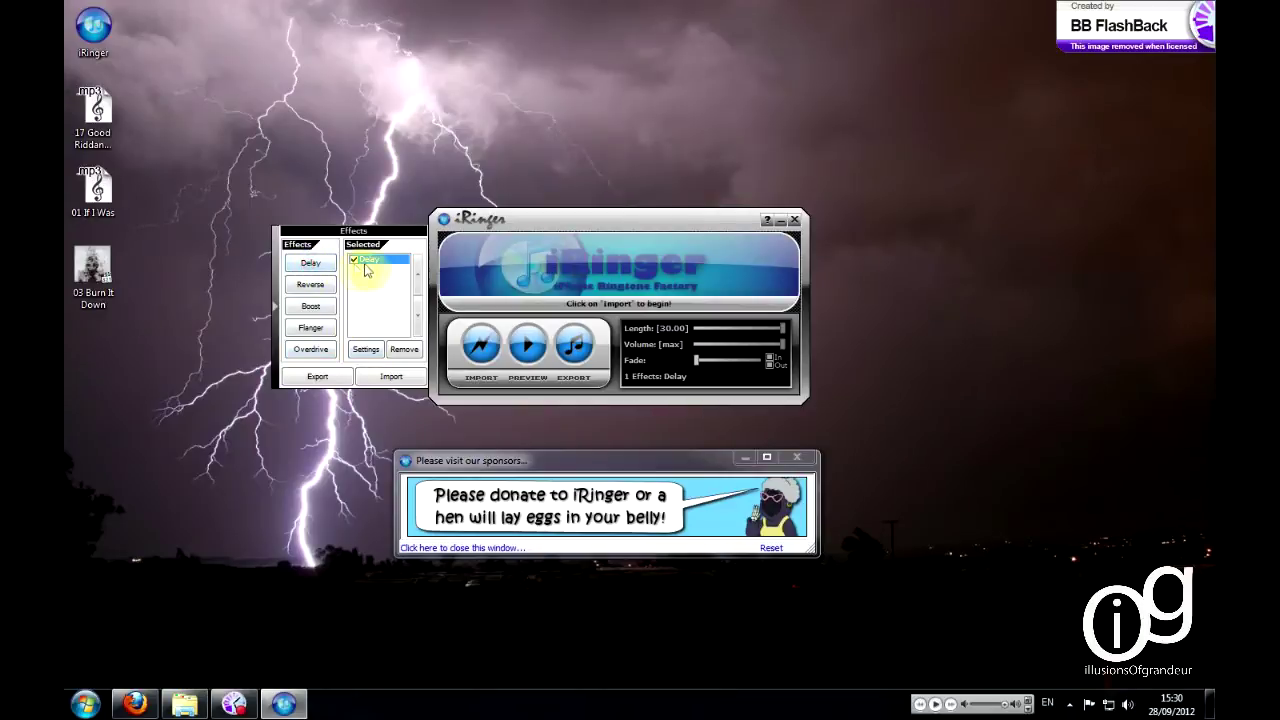
pyautogui.click(366, 349)
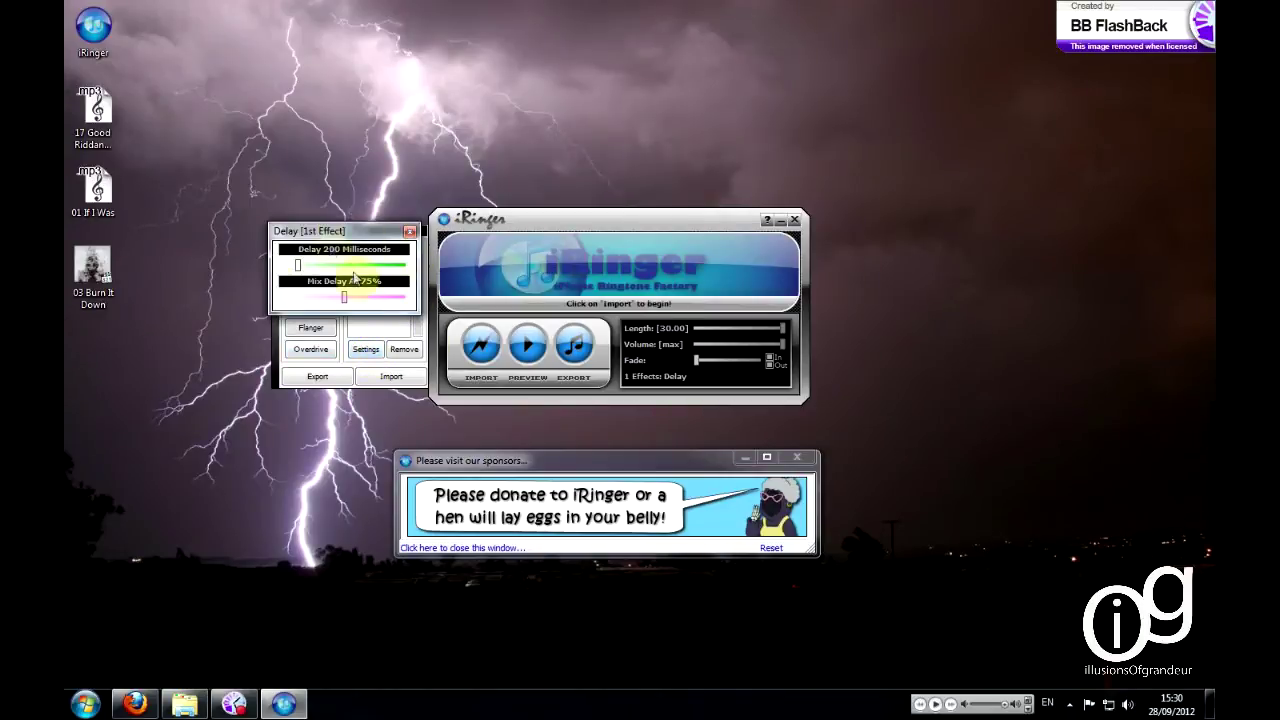
pyautogui.click(409, 233)
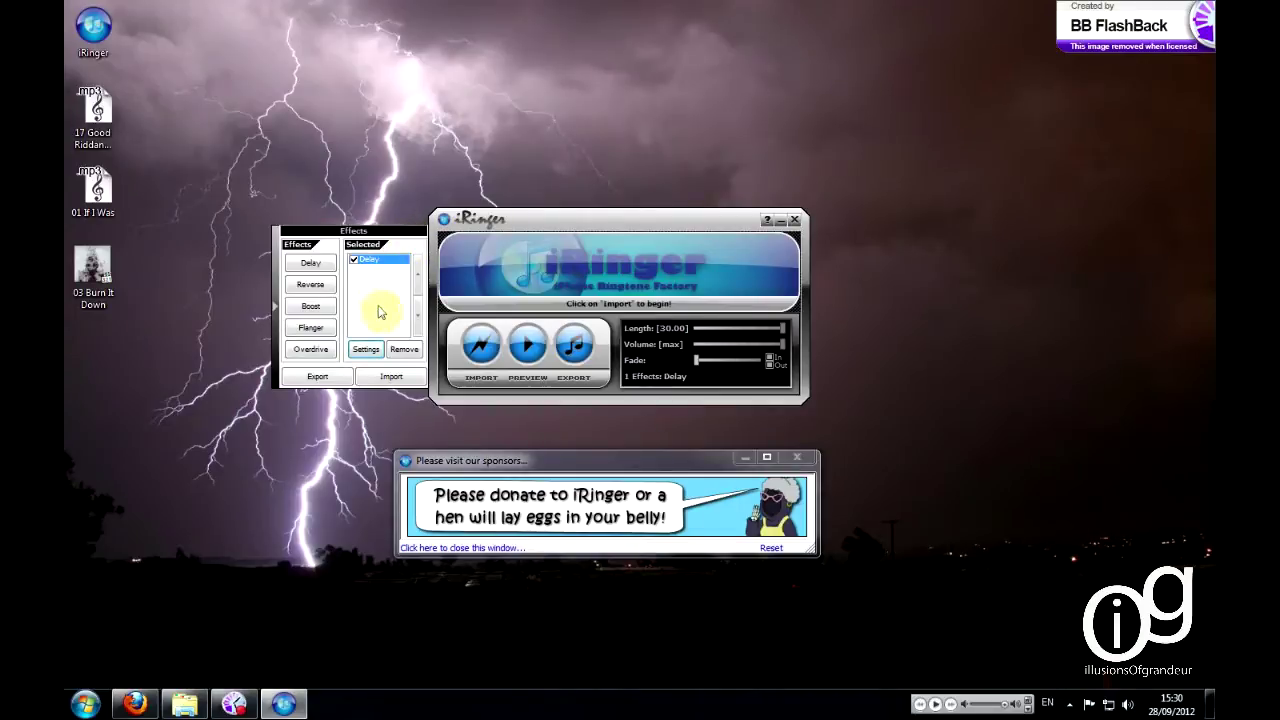
pyautogui.click(405, 352)
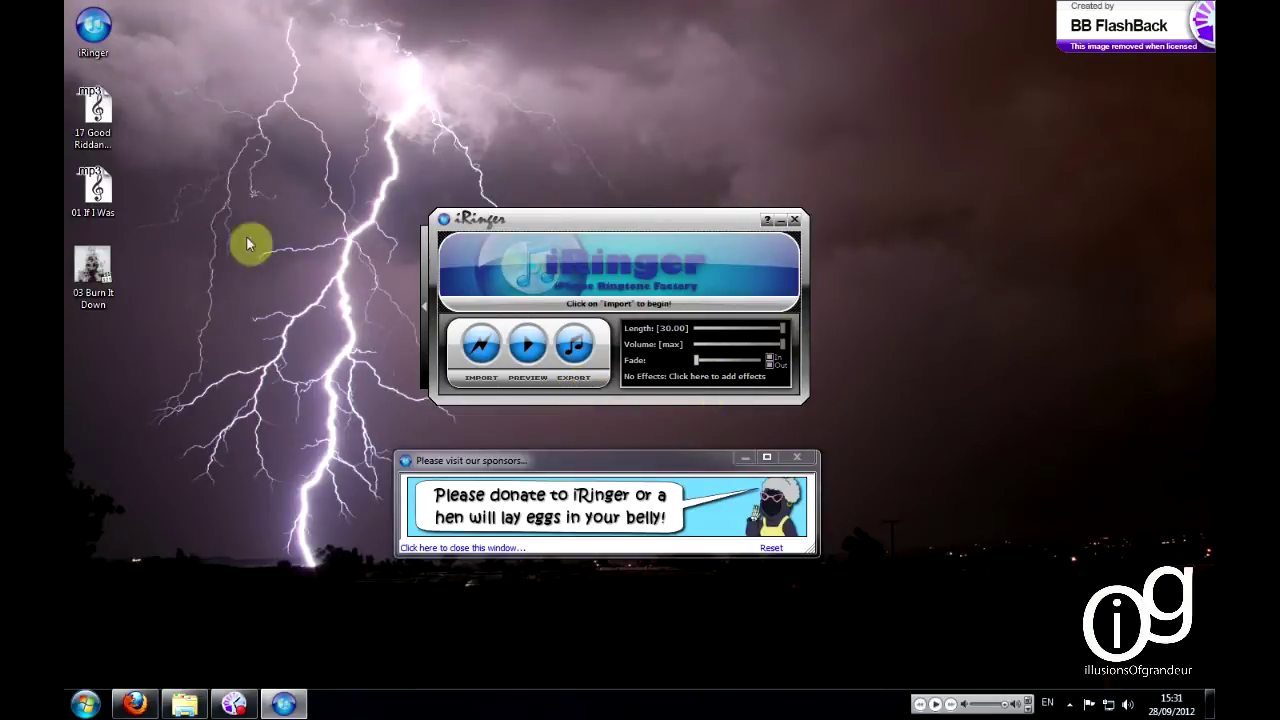
# Import '01 If I Was' from the computer, loading its 322.1682-second waveform
pyautogui.click(480, 345)
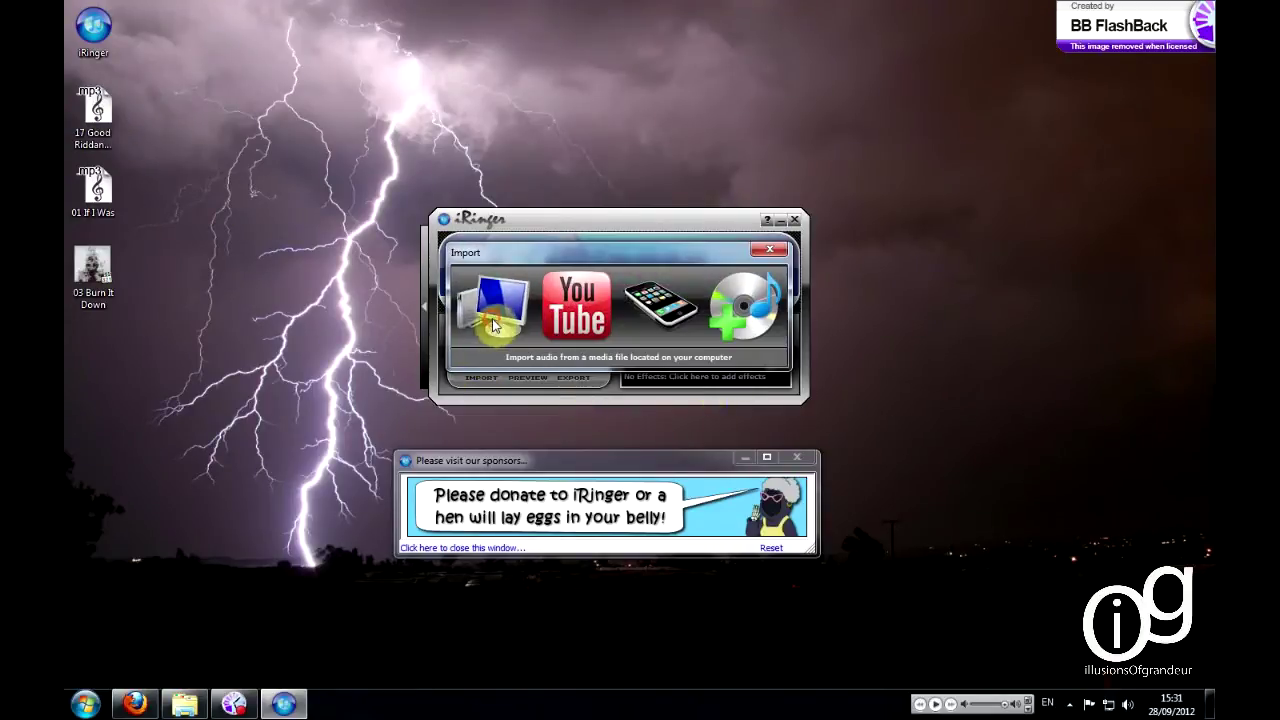
pyautogui.click(493, 325)
pyautogui.click(750, 287)
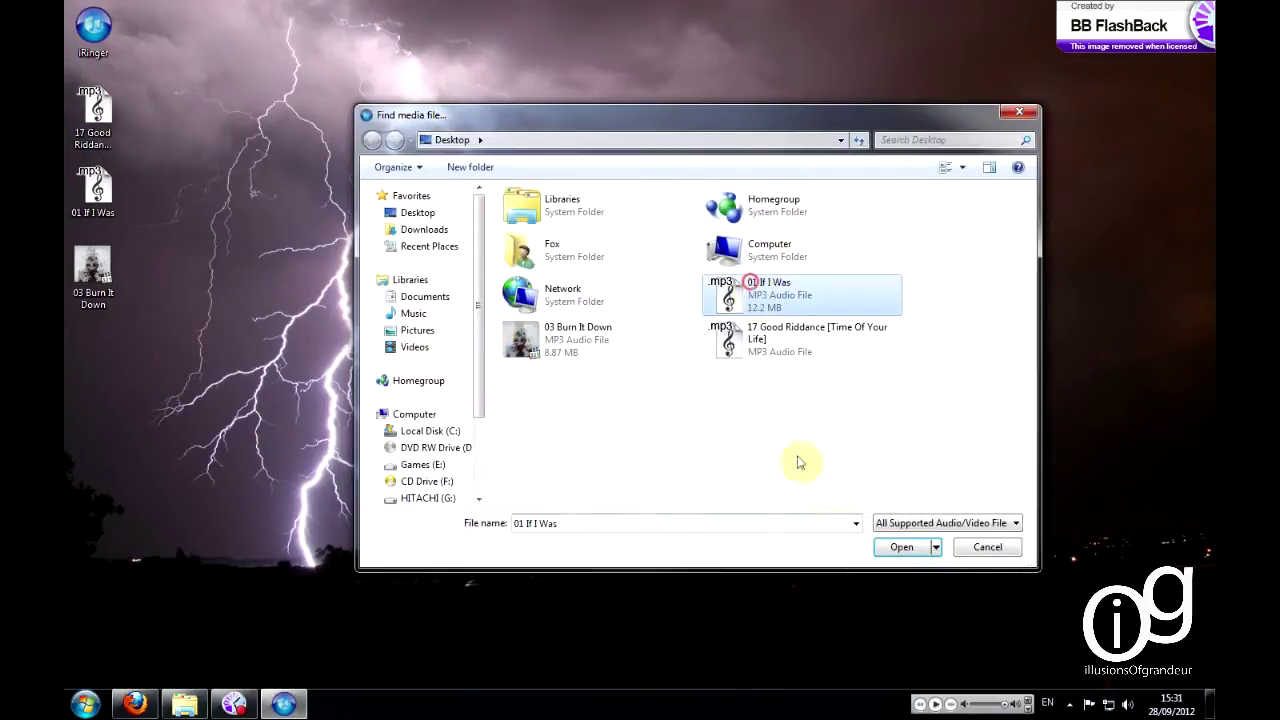
pyautogui.click(901, 547)
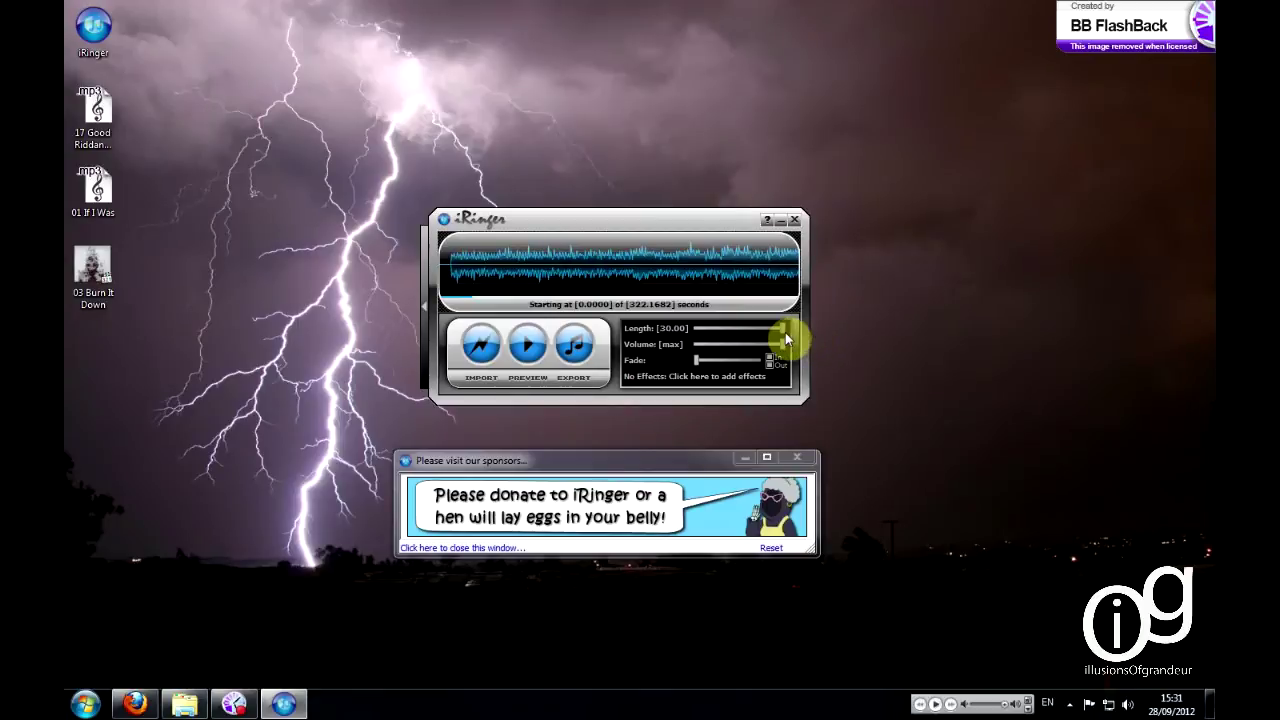
pyautogui.moveTo(786, 340); pyautogui.dragTo(803, 294)
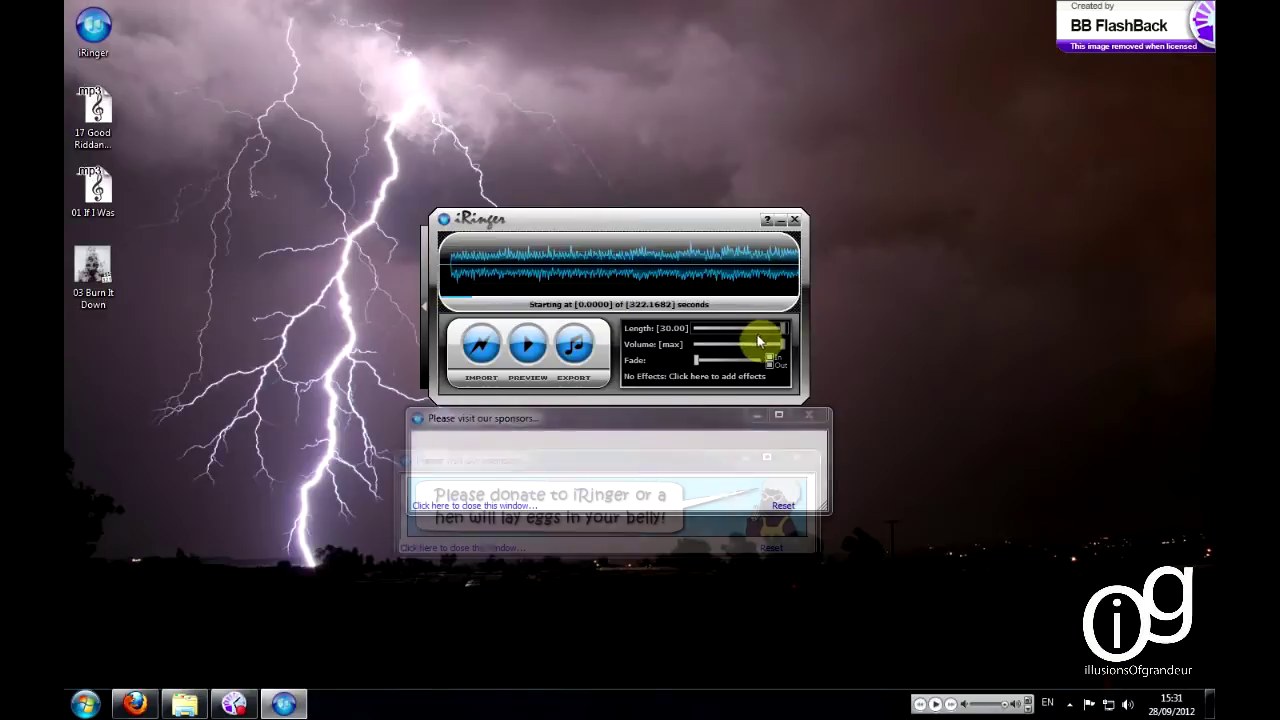
# Set the ringtone length back to 30 seconds and move its start to about 60 seconds
pyautogui.moveTo(786, 331); pyautogui.dragTo(741, 340)
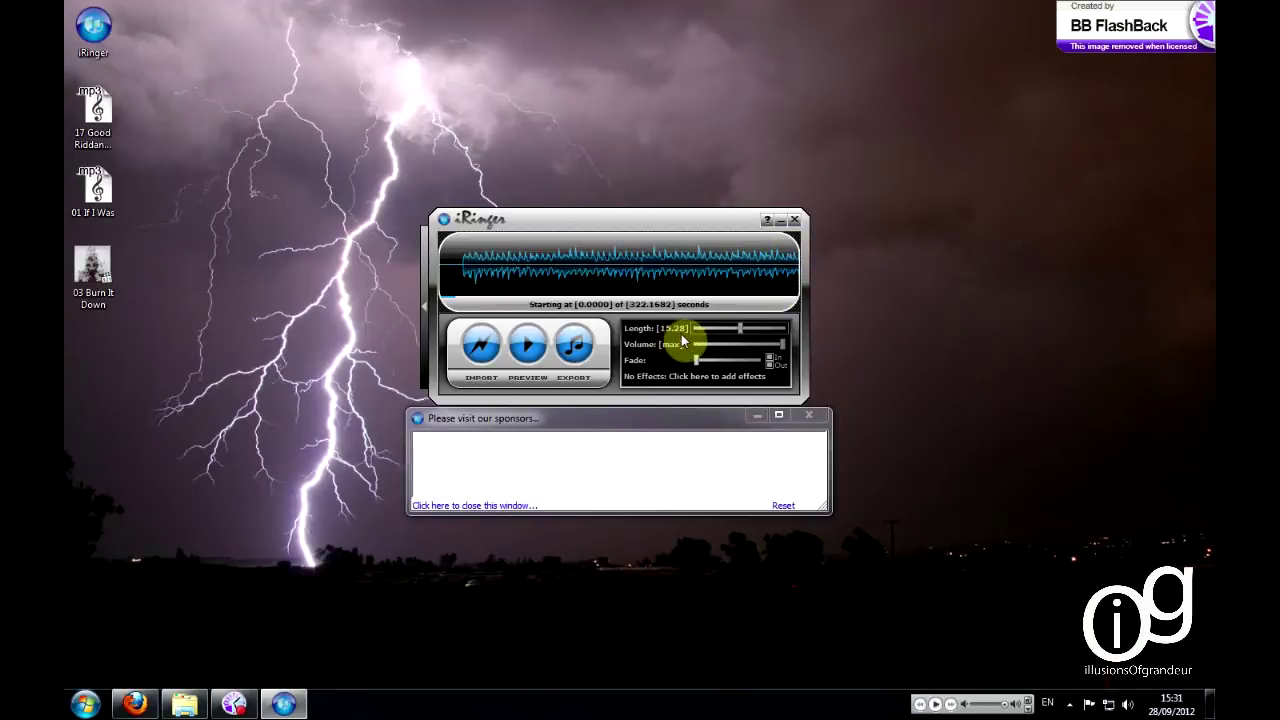
pyautogui.moveTo(739, 330)
pyautogui.mouseDown()
pyautogui.moveTo(768, 331)
pyautogui.moveTo(750, 330)
pyautogui.mouseUp()
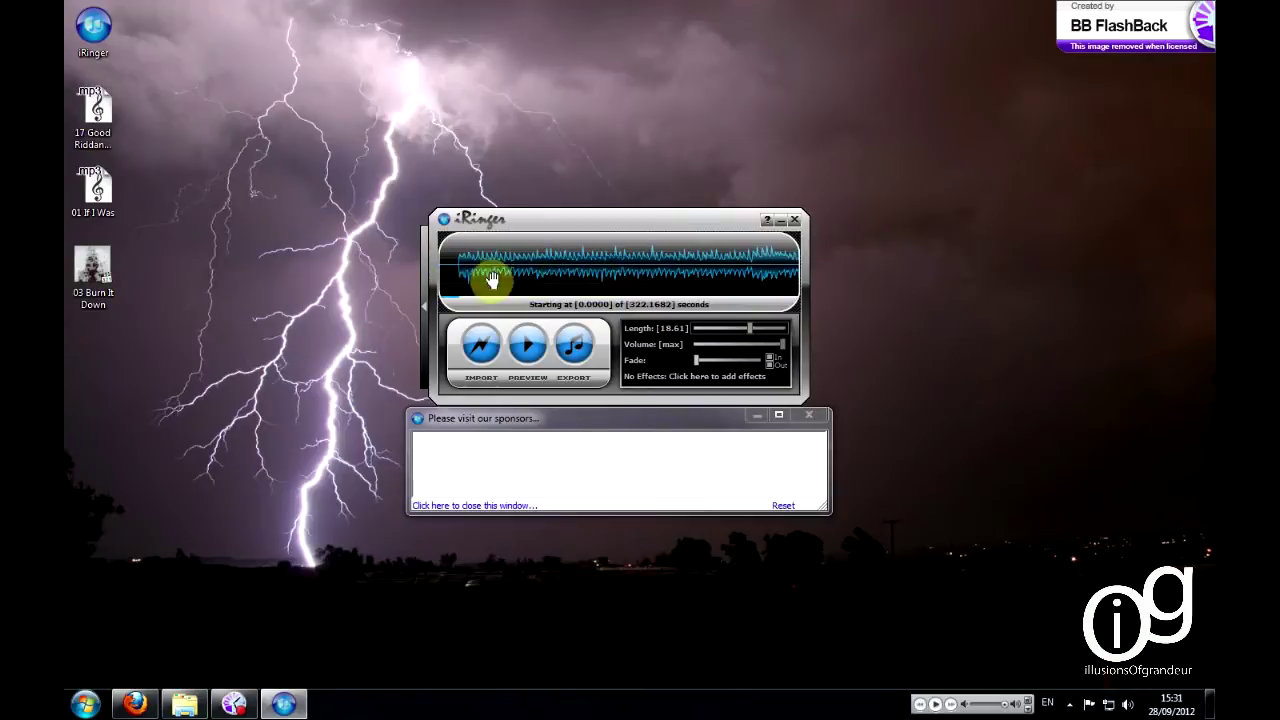
pyautogui.moveTo(686, 277); pyautogui.dragTo(487, 272)
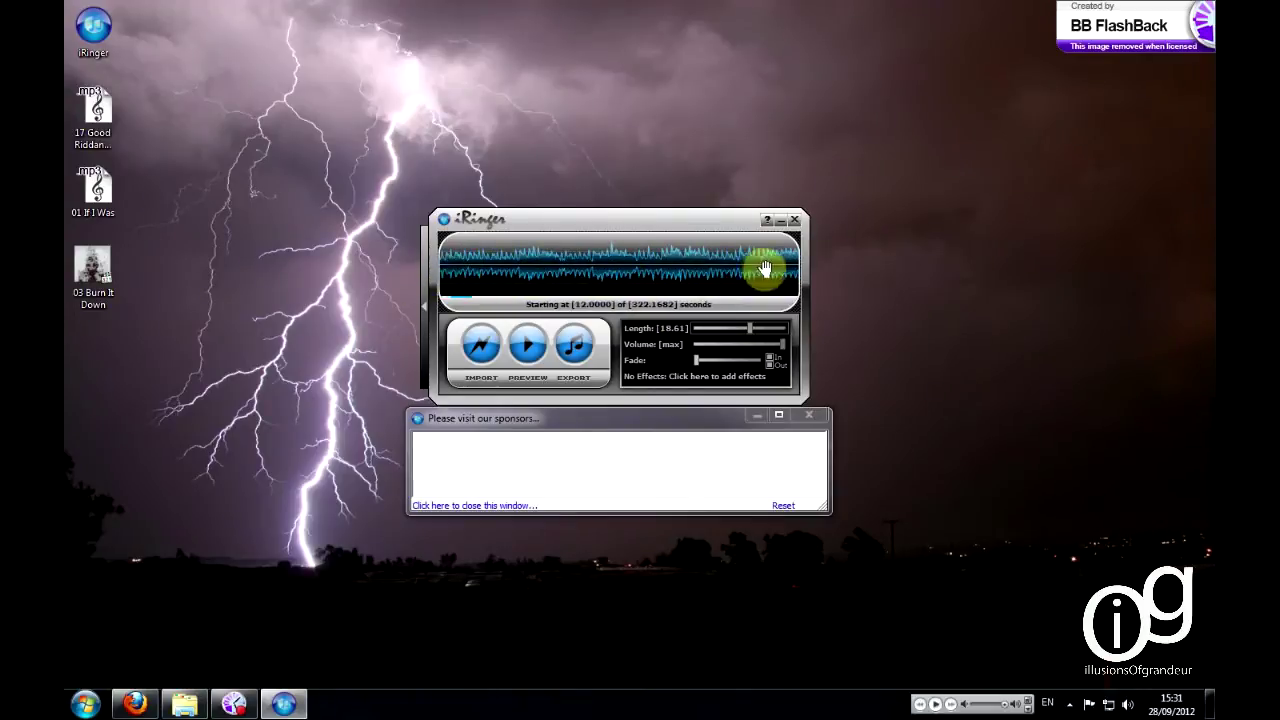
pyautogui.moveTo(750, 332); pyautogui.dragTo(820, 329)
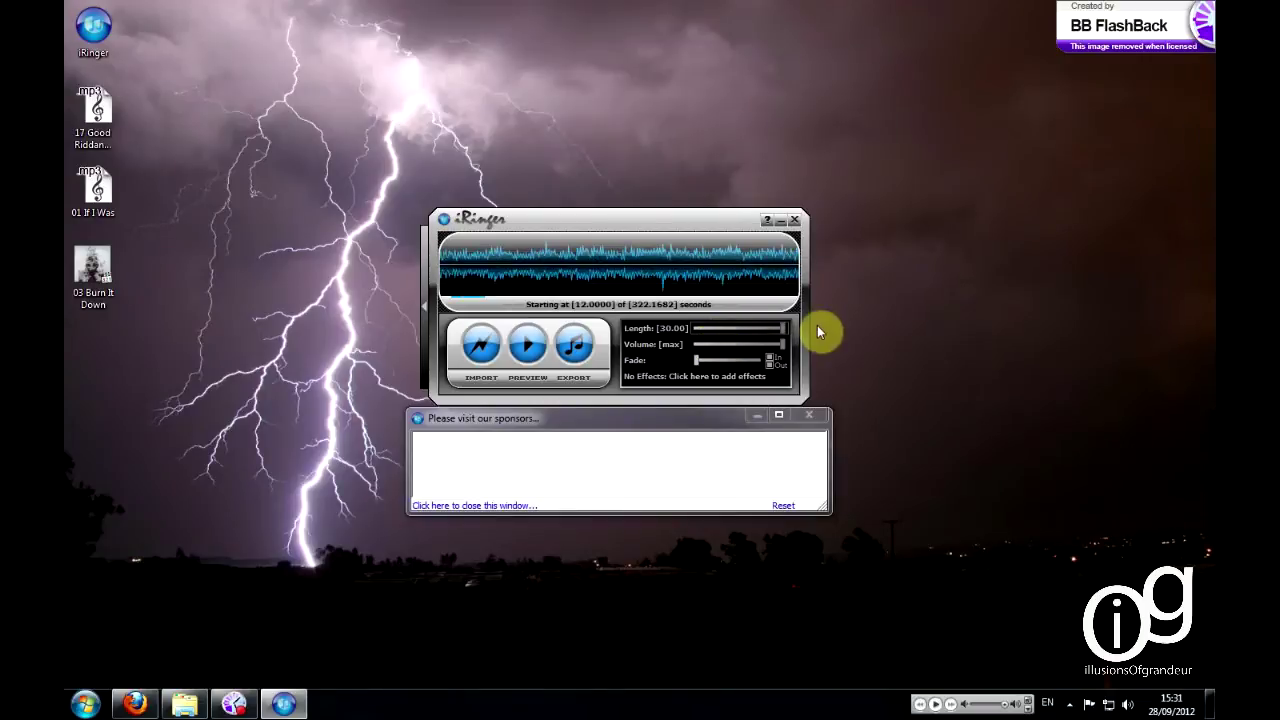
pyautogui.moveTo(684, 277); pyautogui.dragTo(527, 281)
# Preview the section, fine-tuning its start to 61.1 seconds
pyautogui.click(528, 345)
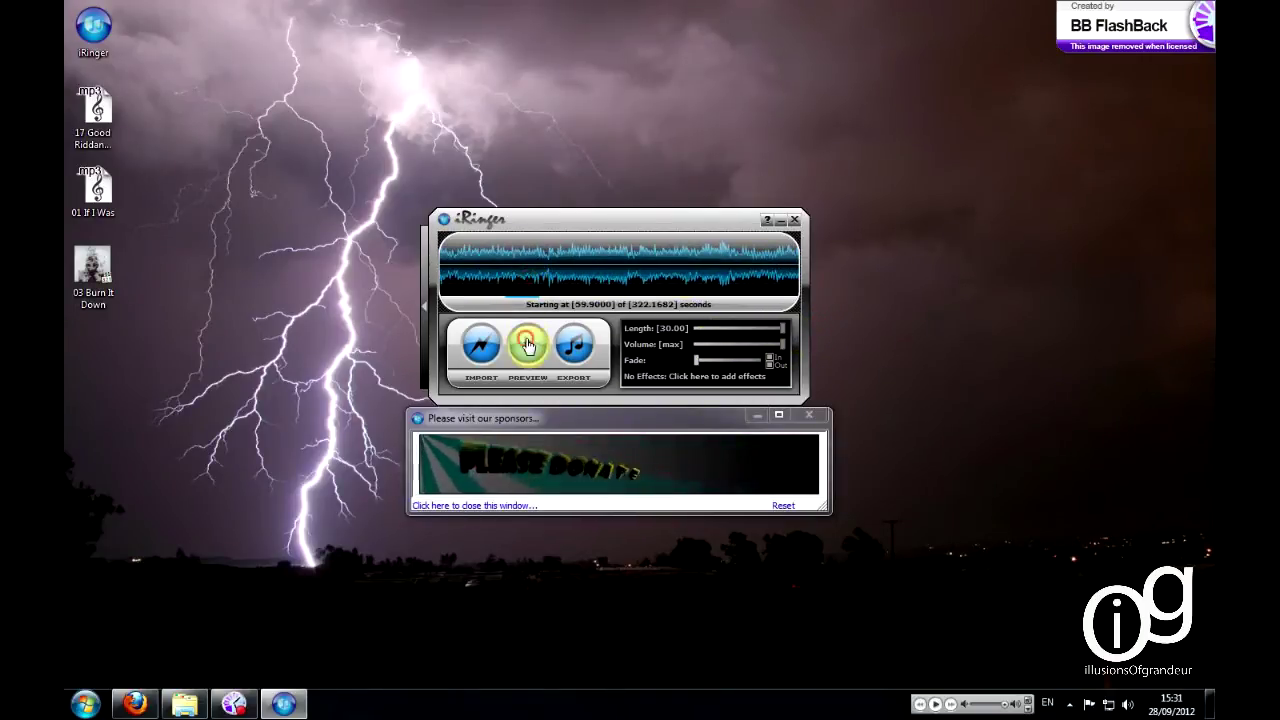
pyautogui.moveTo(560, 261); pyautogui.dragTo(546, 266)
pyautogui.click(529, 346)
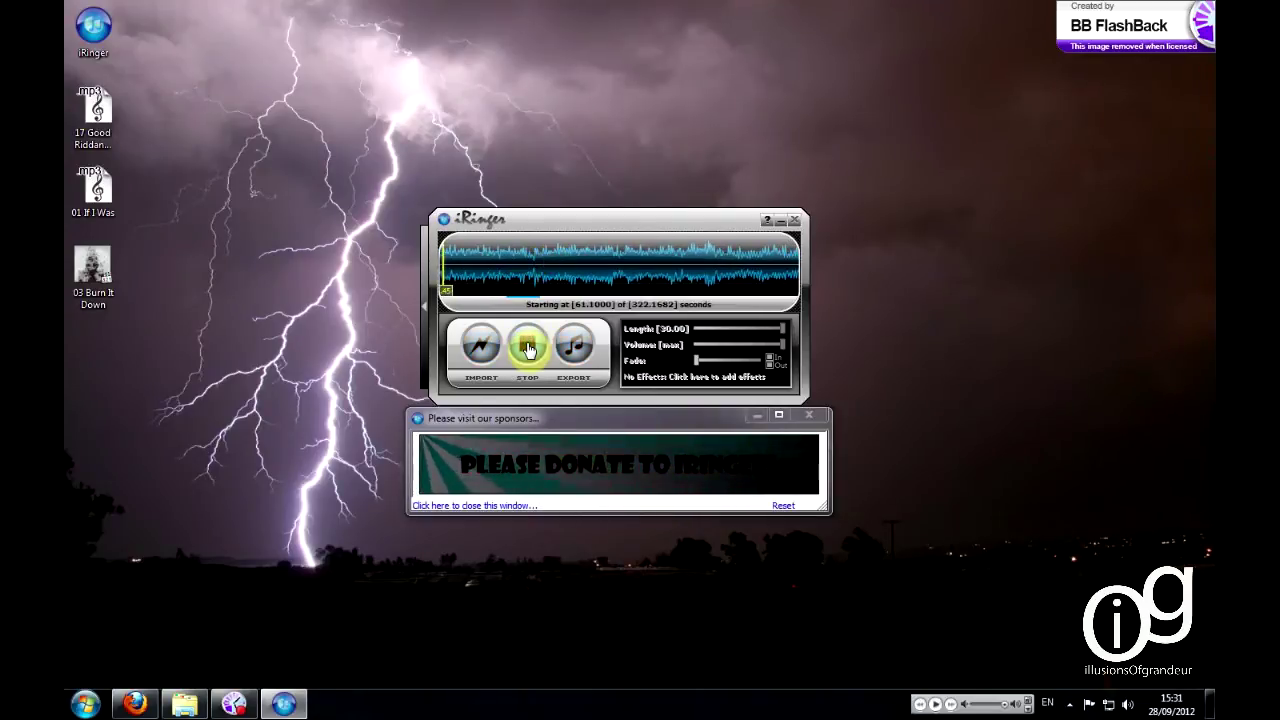
pyautogui.click(528, 346)
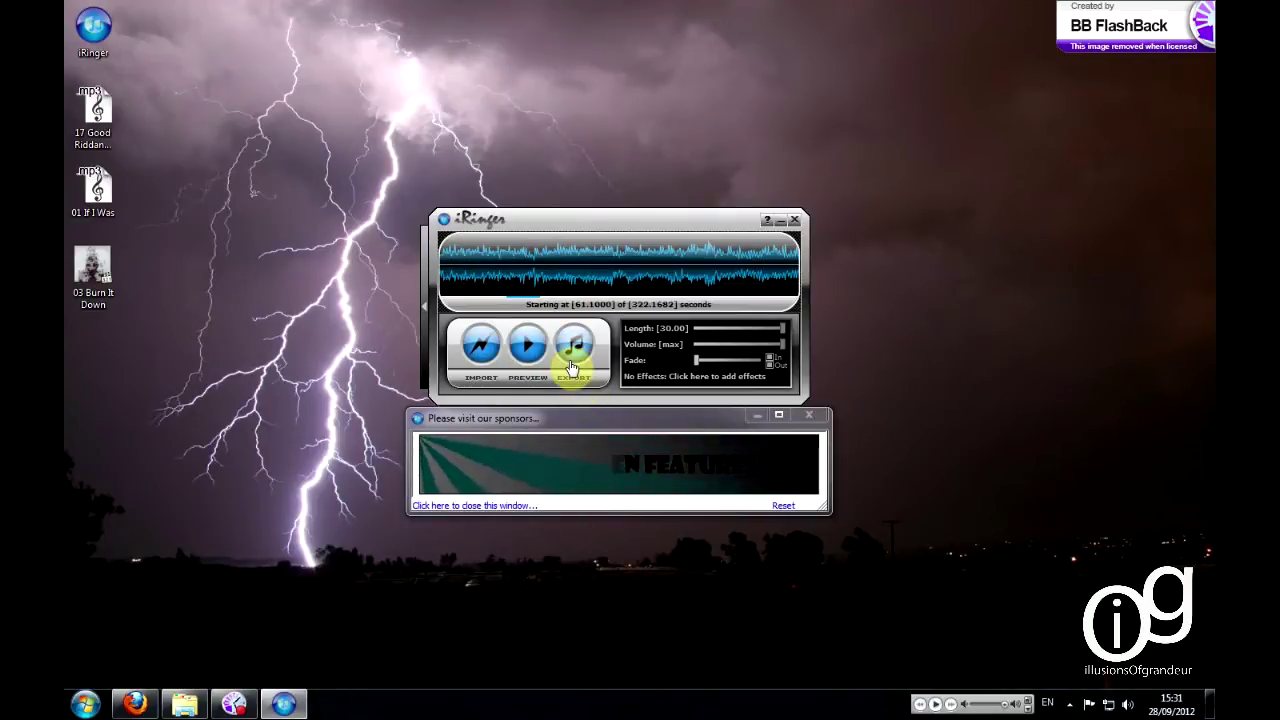
# Export the section to iTunes as '01 If I Was.m4r', after checking the iOS Direct option
pyautogui.click(572, 350)
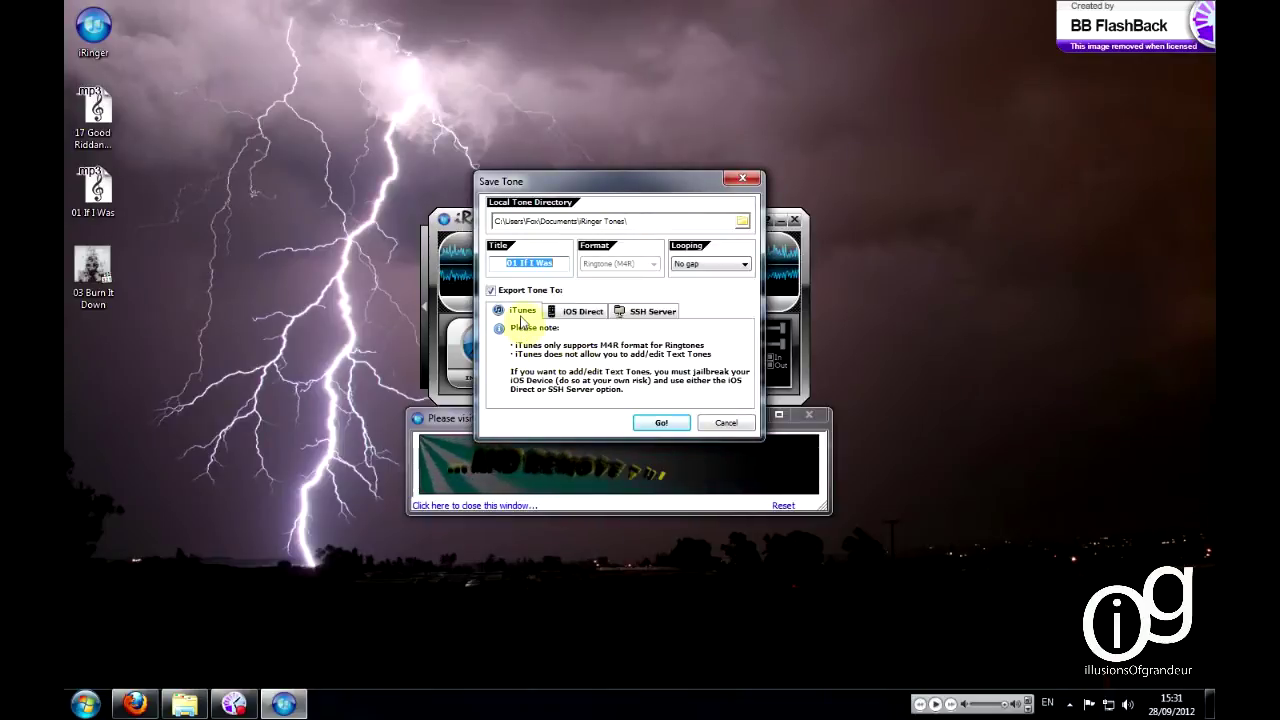
pyautogui.click(582, 316)
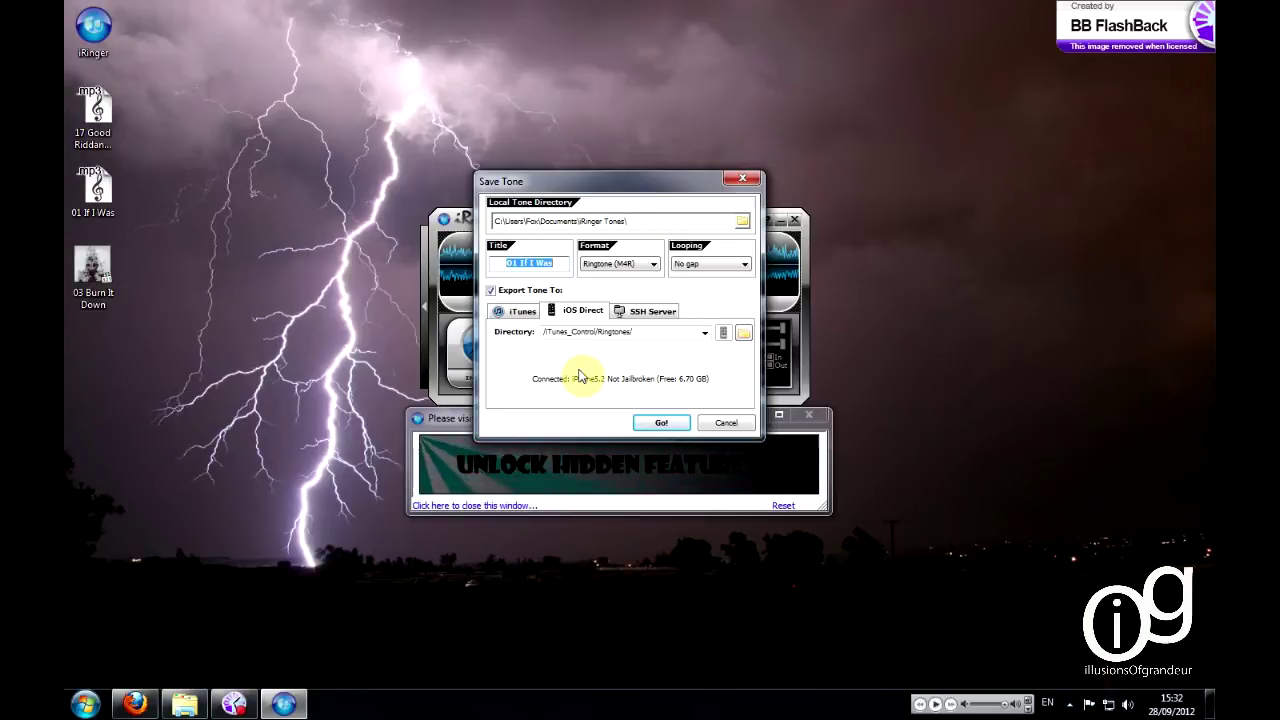
pyautogui.click(510, 312)
pyautogui.click(661, 422)
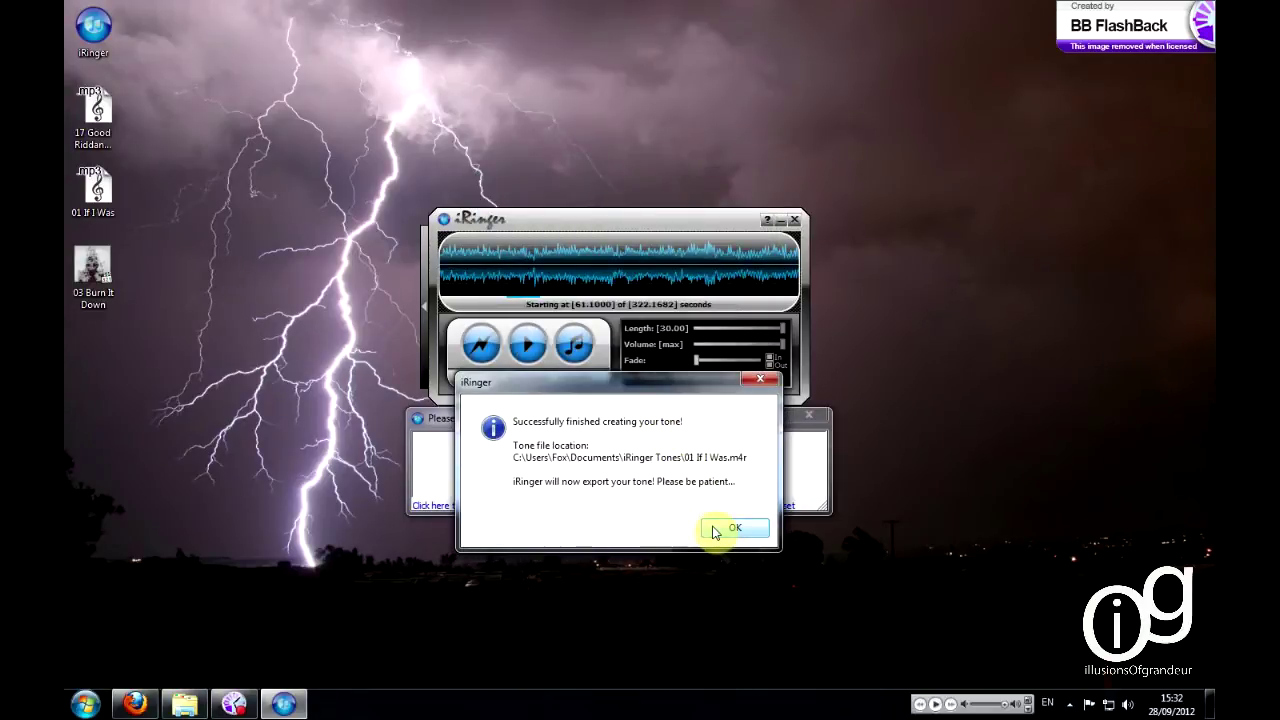
# Pause playback in iTunes and rename the tone '01 If I Was' to 'If I Was'
pyautogui.click(733, 528)
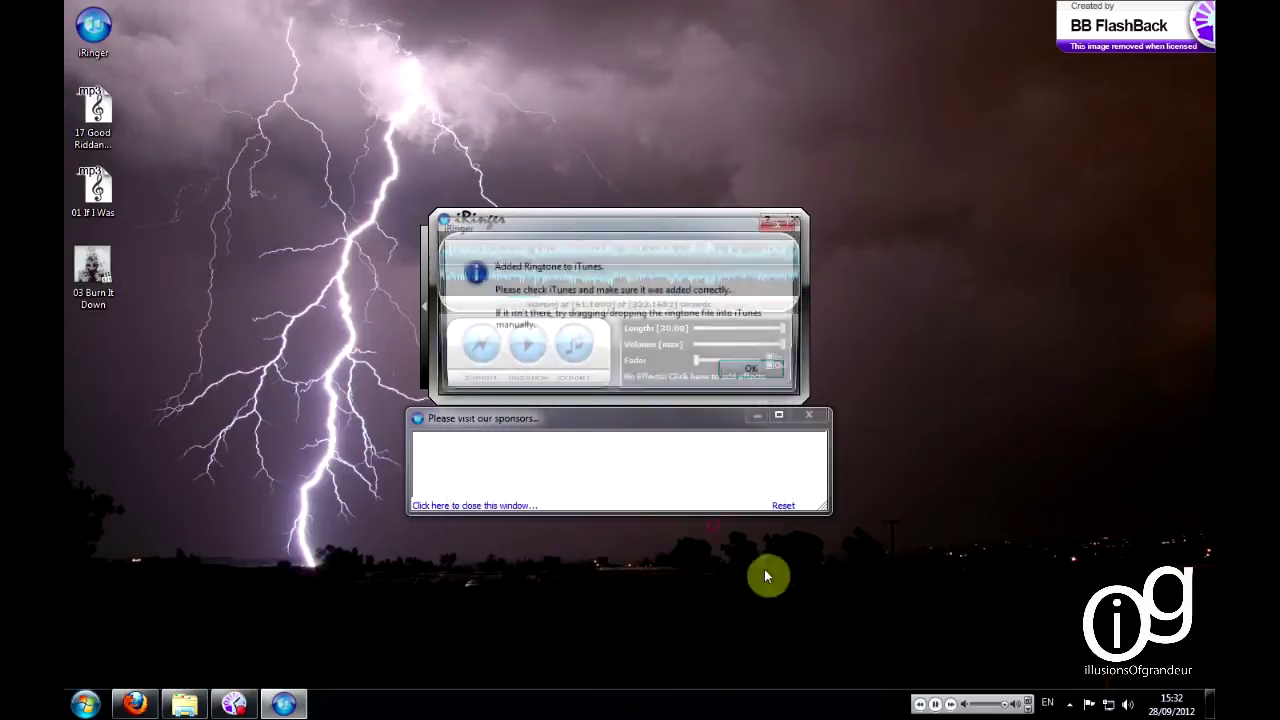
pyautogui.click(1028, 704)
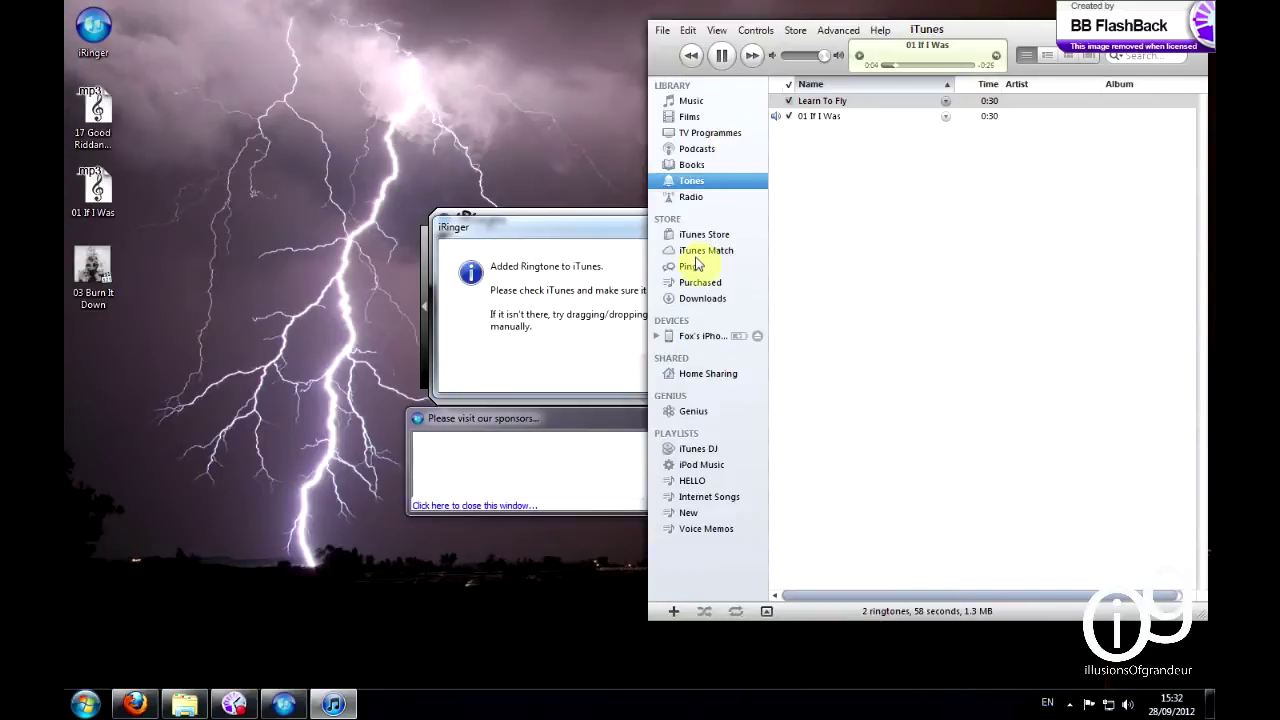
pyautogui.click(722, 56)
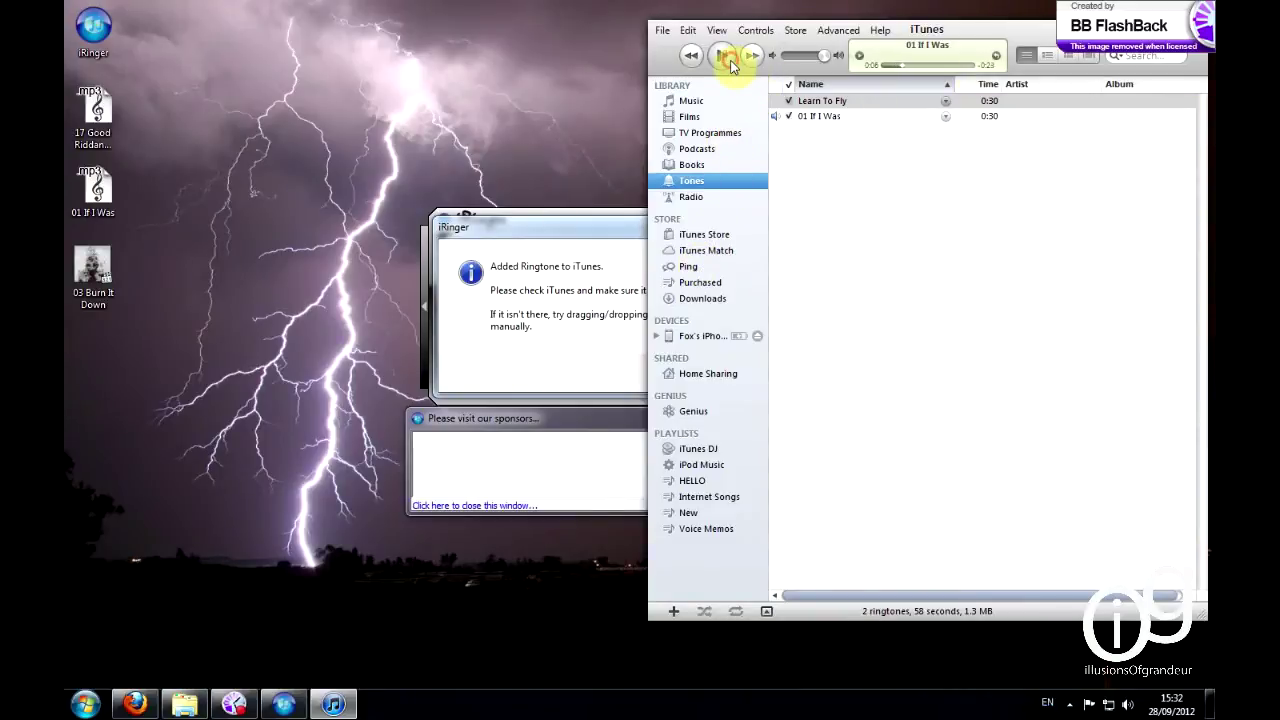
pyautogui.click(813, 119)
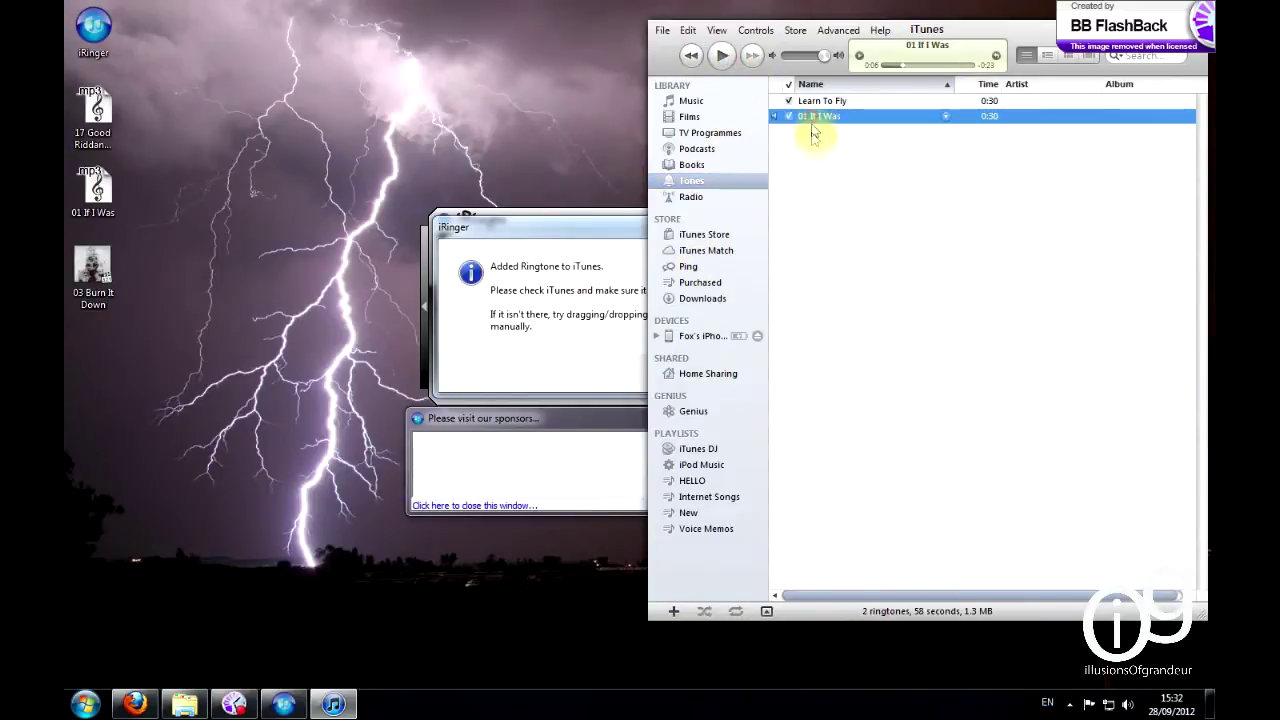
pyautogui.click(810, 116)
pyautogui.press('Home')
pyautogui.press('Delete')
pyautogui.press('Delete')
pyautogui.press('Delete')
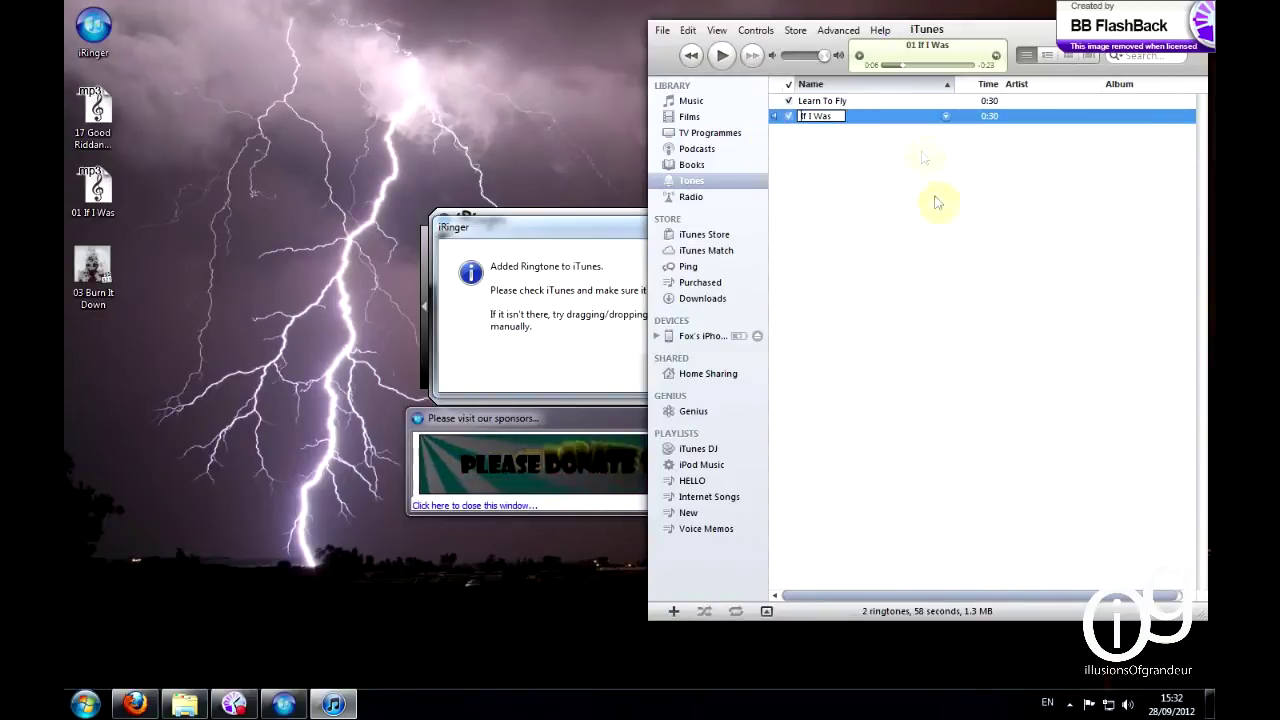
pyautogui.click(934, 213)
# Minimise iTunes, dismiss iRinger's added-to-iTunes message, and show the import sources
pyautogui.click(1170, 28)
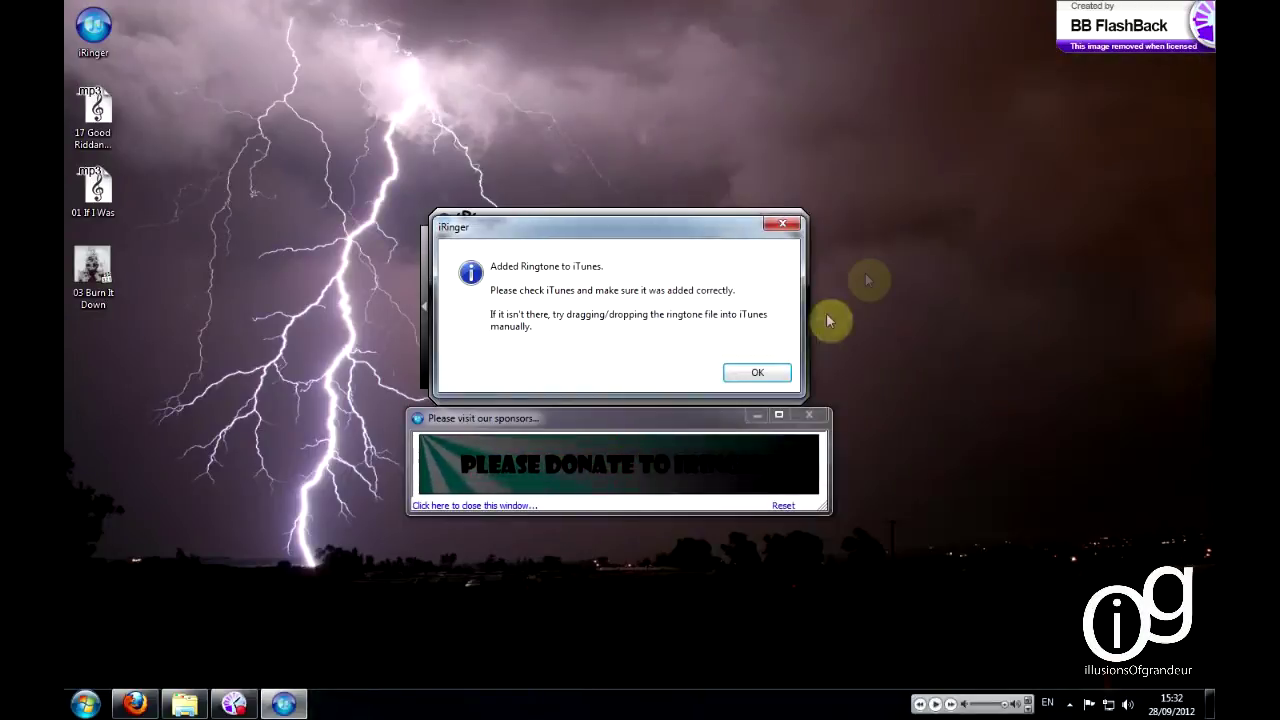
pyautogui.click(766, 370)
pyautogui.click(482, 348)
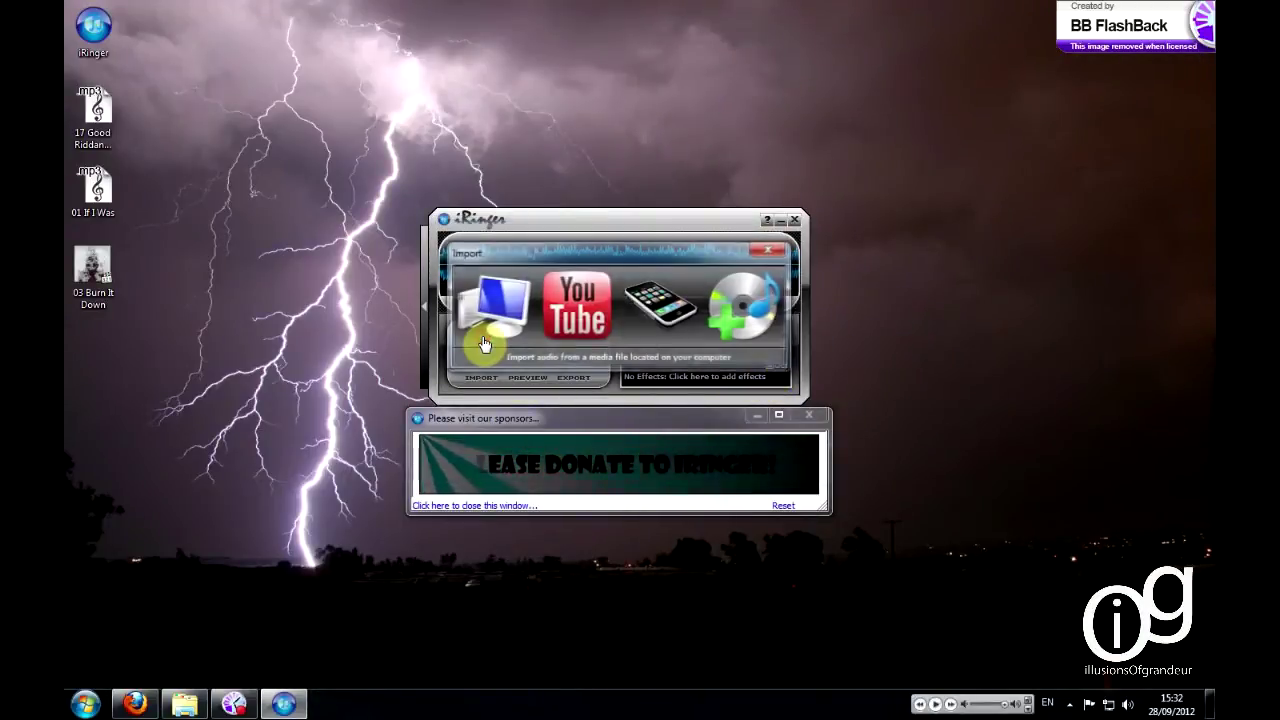
# Import '17 Good Riddance [Time Of Your Life]' from the computer
pyautogui.click(491, 312)
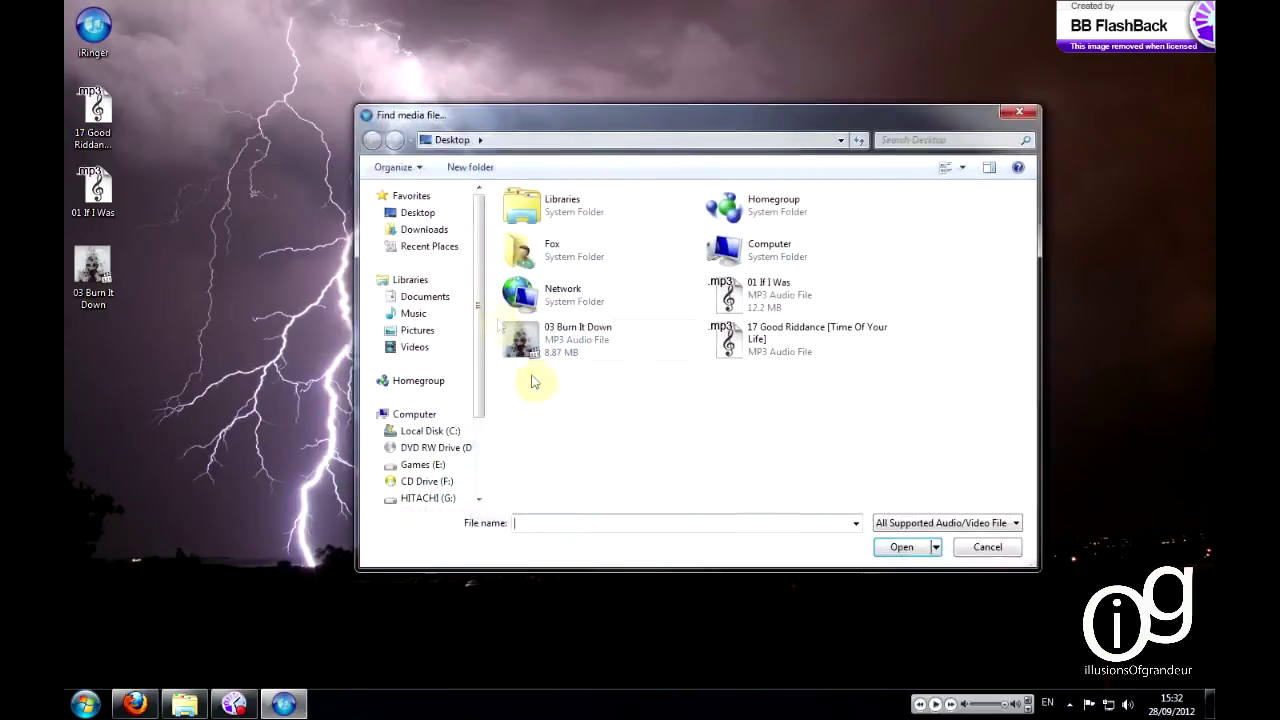
pyautogui.click(760, 340)
pyautogui.click(890, 549)
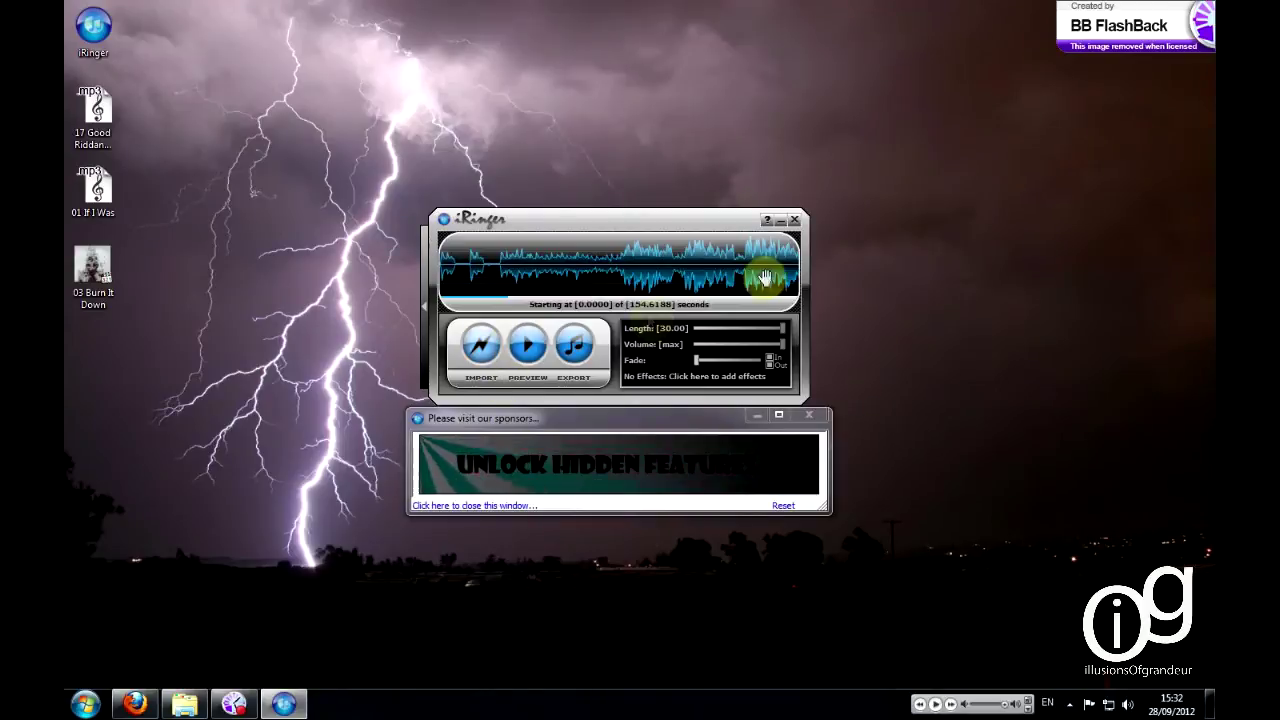
# Move the 30-second section start to about 110 seconds, previewing it
pyautogui.moveTo(765, 277); pyautogui.dragTo(528, 274)
pyautogui.click(528, 344)
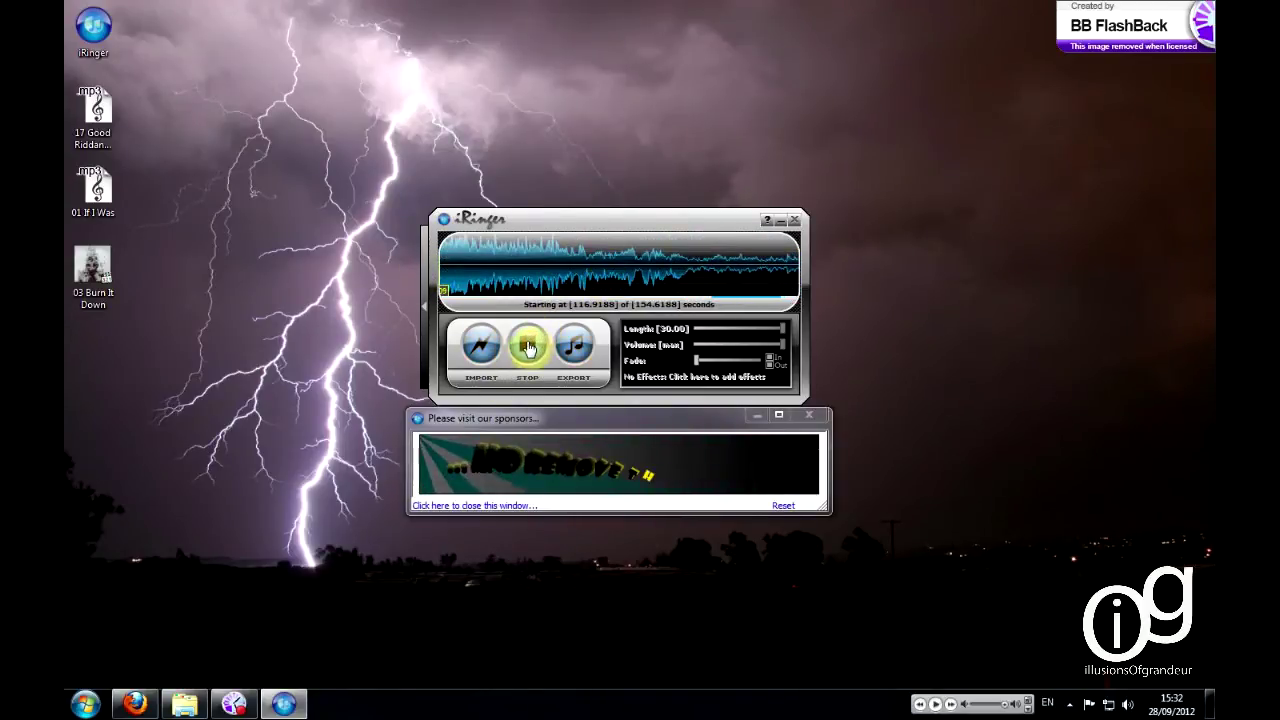
pyautogui.moveTo(514, 266); pyautogui.dragTo(560, 266)
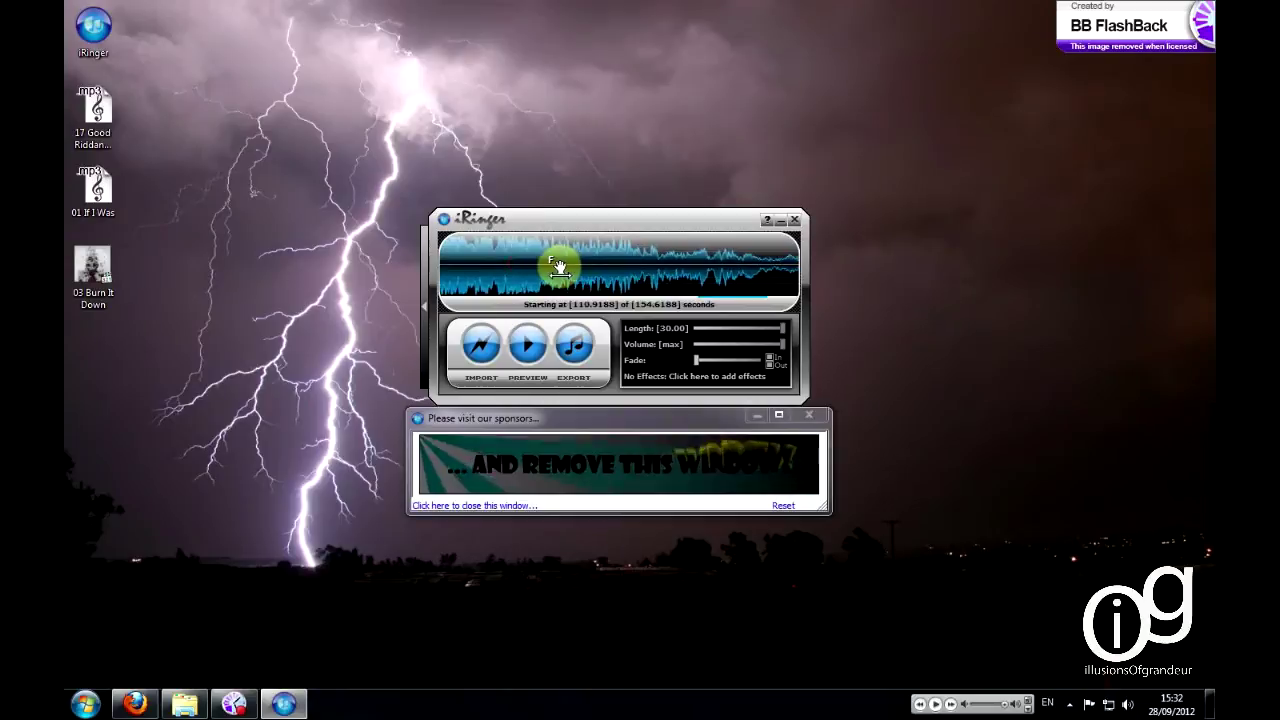
pyautogui.moveTo(508, 284); pyautogui.dragTo(543, 289)
pyautogui.click(520, 345)
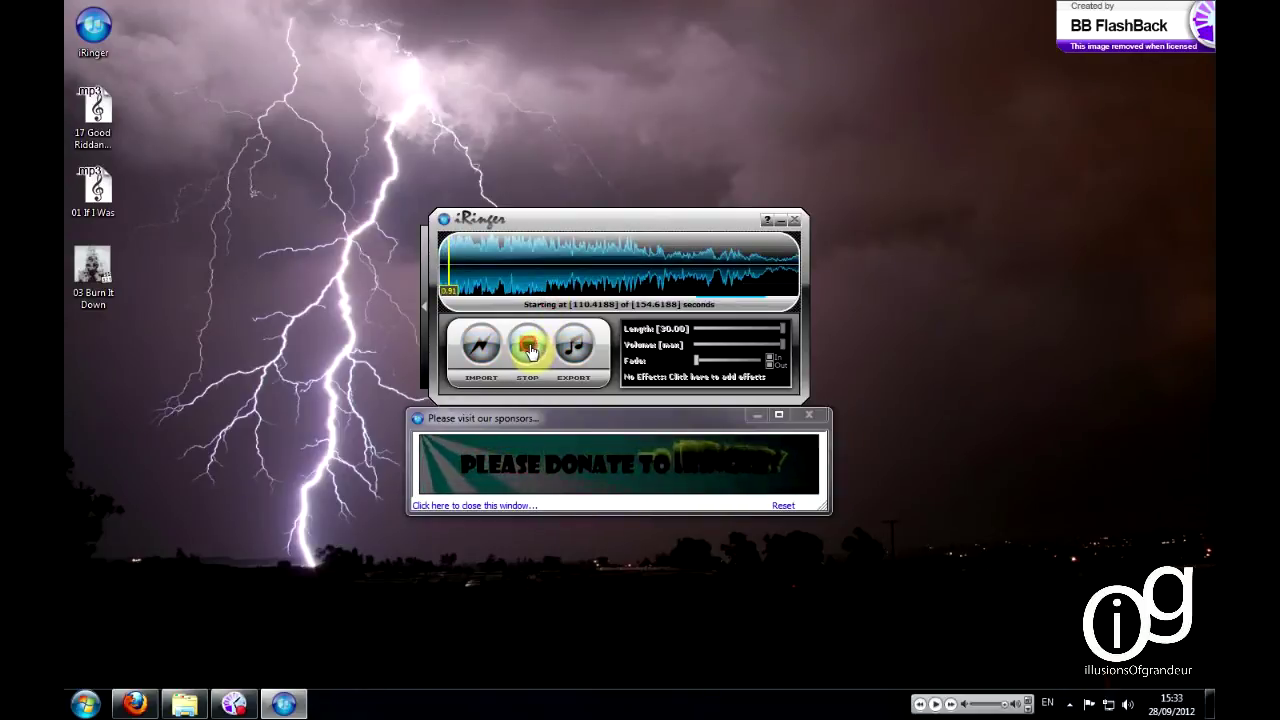
# Export the tone titled without the '17' prefix, looping with no gap
pyautogui.click(575, 348)
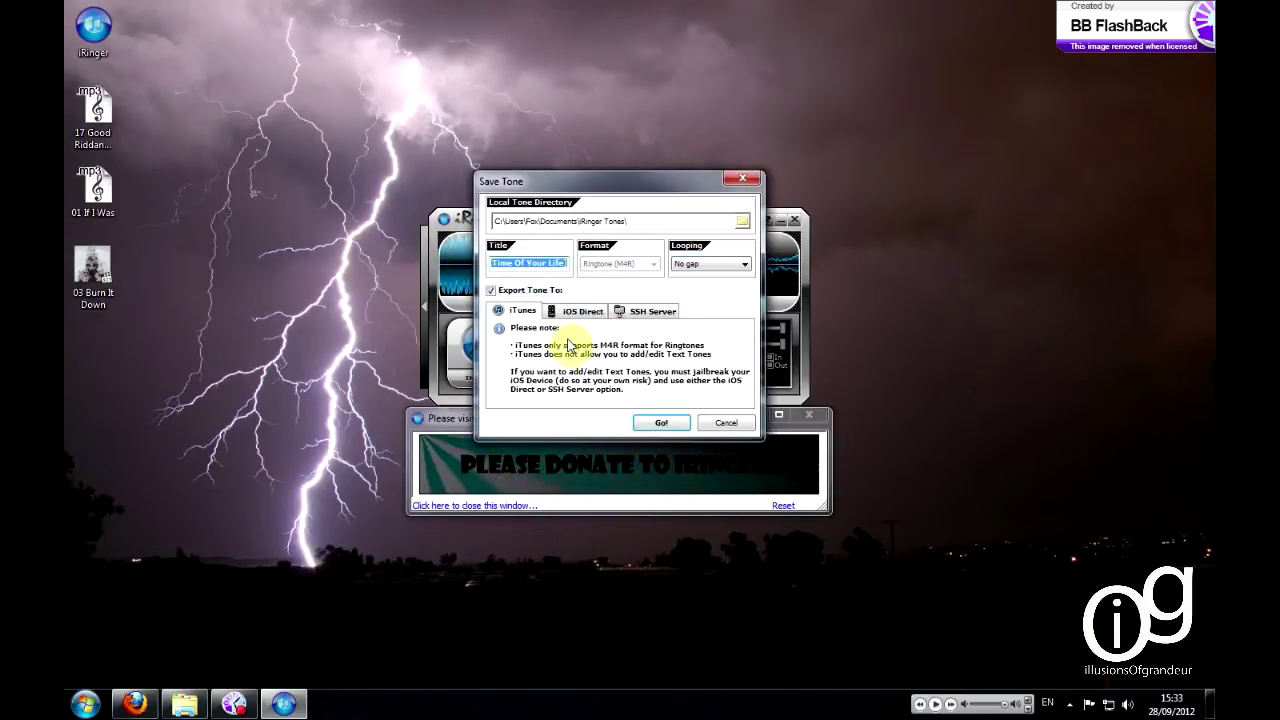
pyautogui.moveTo(526, 262); pyautogui.dragTo(632, 265)
pyautogui.click(510, 264)
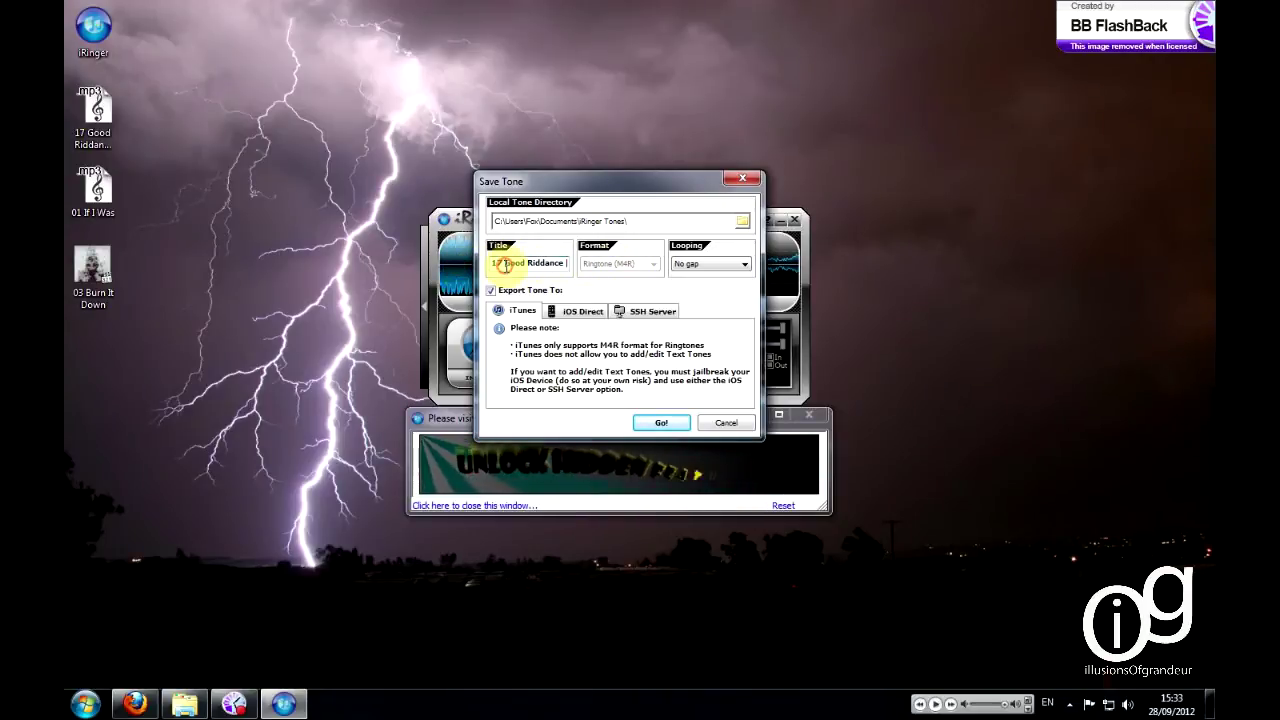
pyautogui.press('BackSpace')
pyautogui.press('BackSpace')
pyautogui.press('BackSpace')
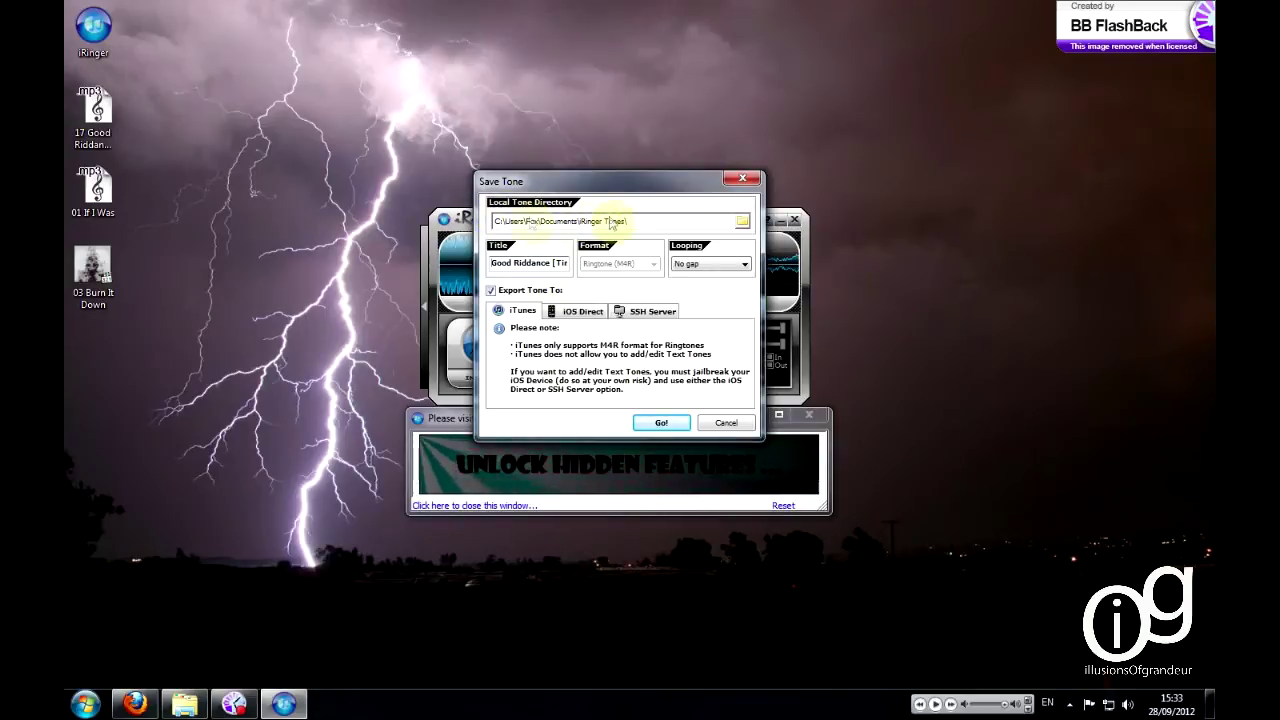
pyautogui.click(743, 264)
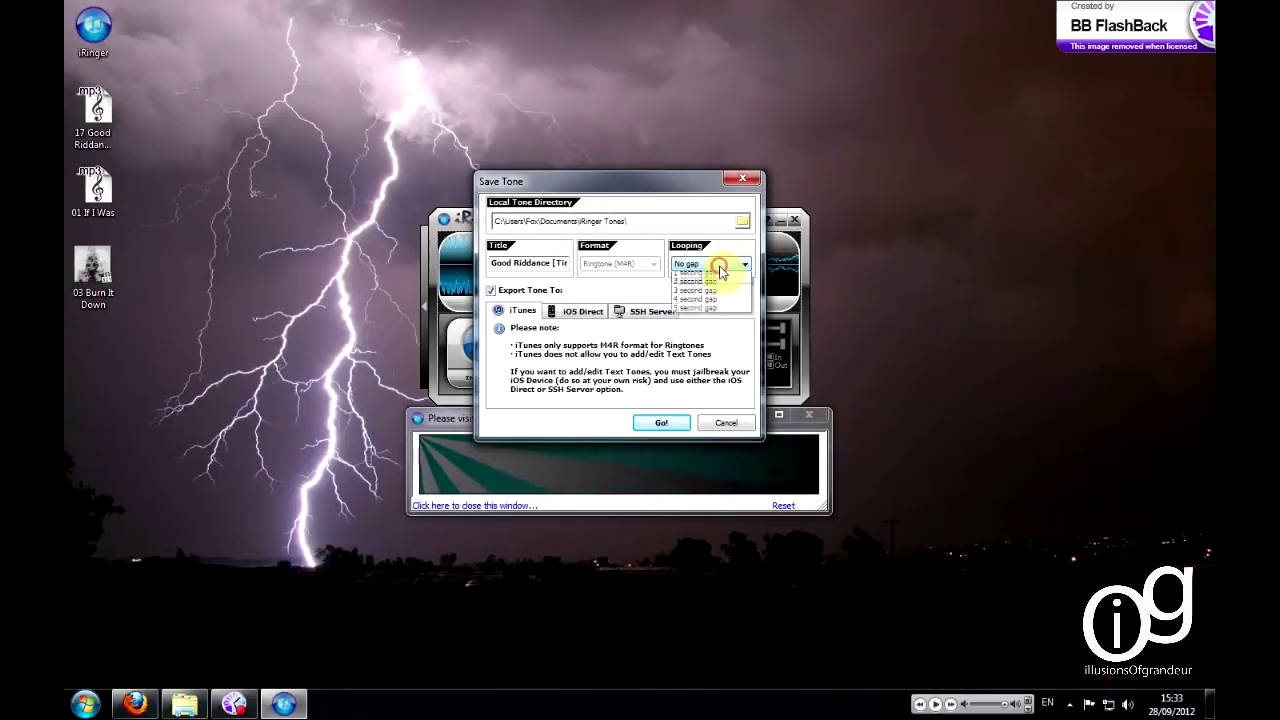
pyautogui.click(697, 181)
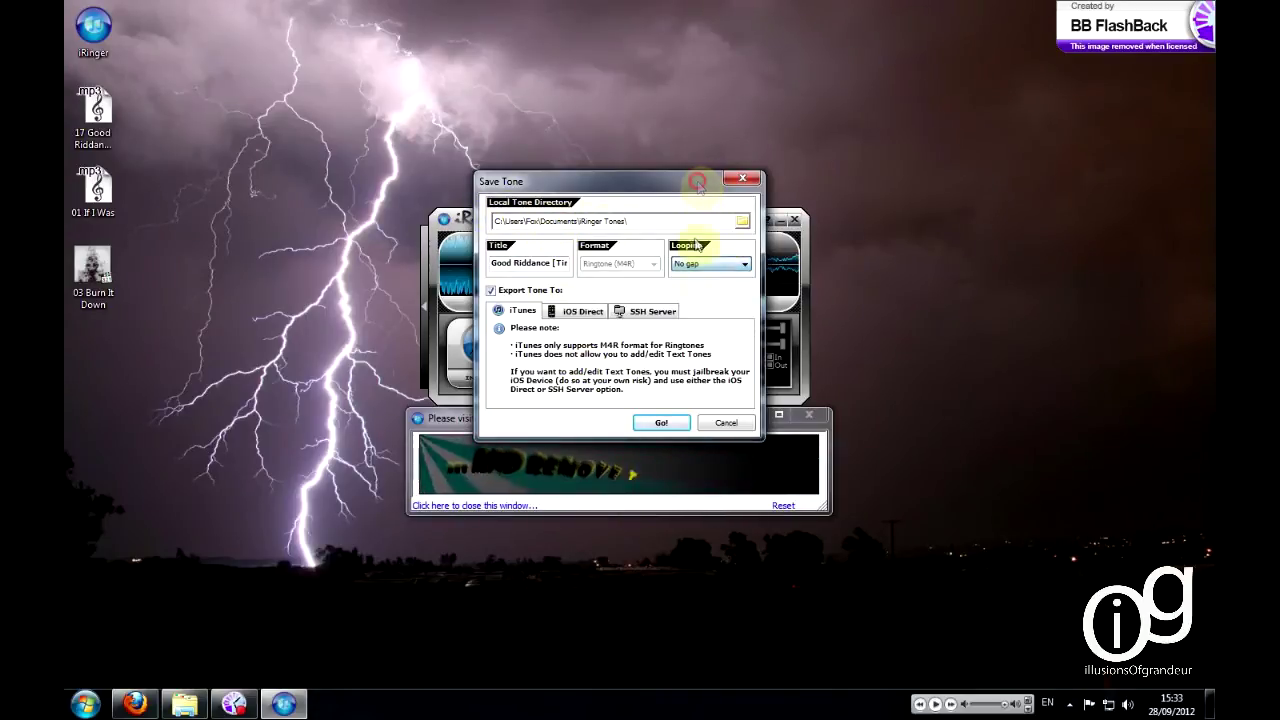
pyautogui.click(661, 422)
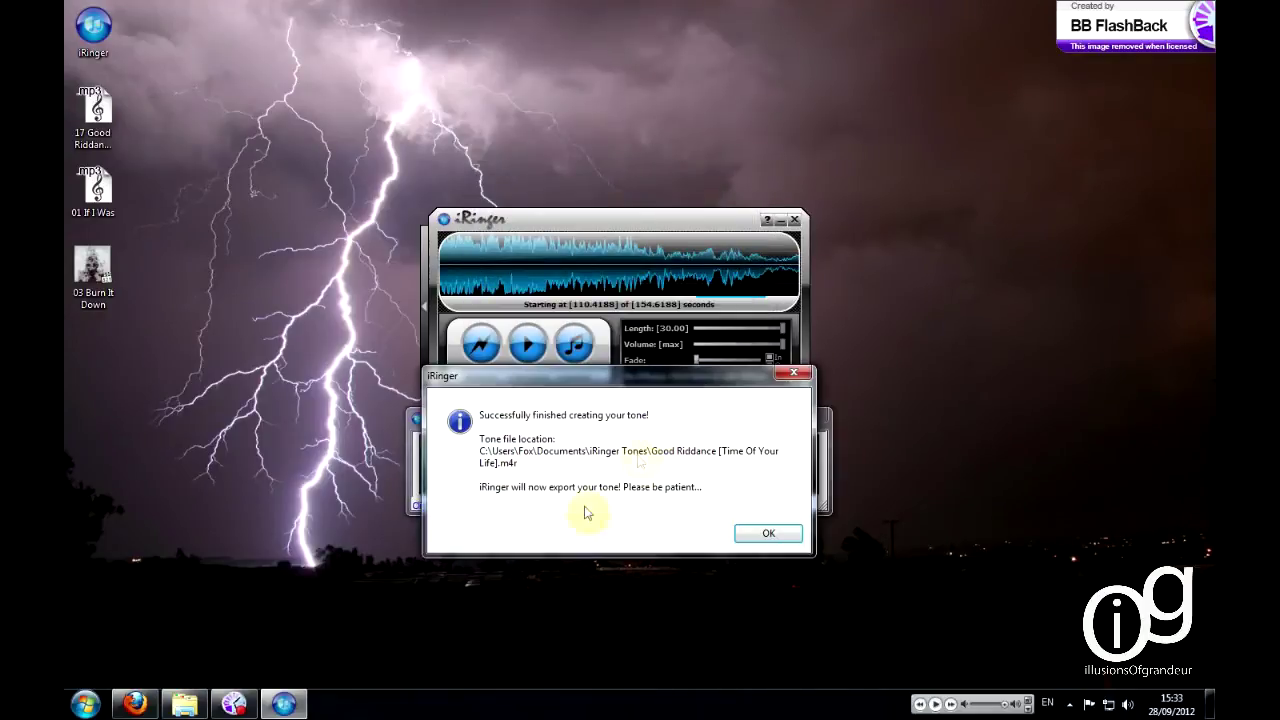
# Check iTunes Tones now lists three ringtones, pause playback, and minimise iTunes
pyautogui.click(767, 536)
pyautogui.click(1028, 703)
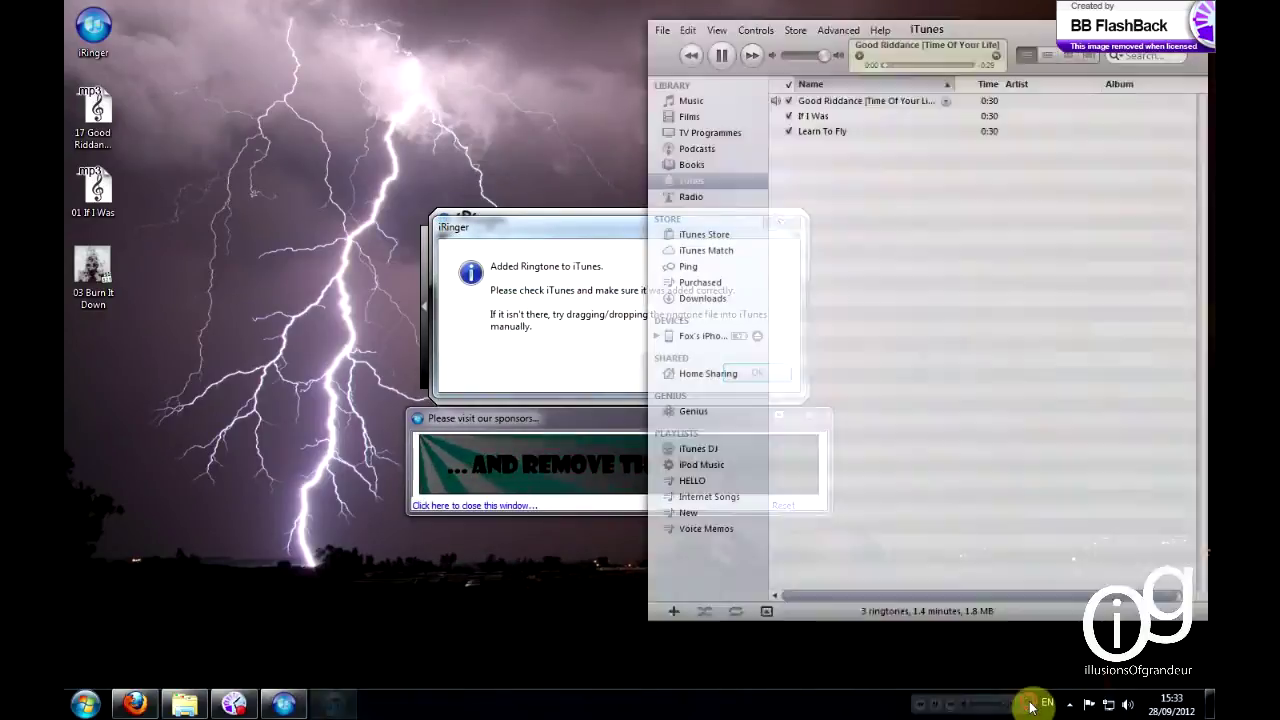
pyautogui.click(720, 55)
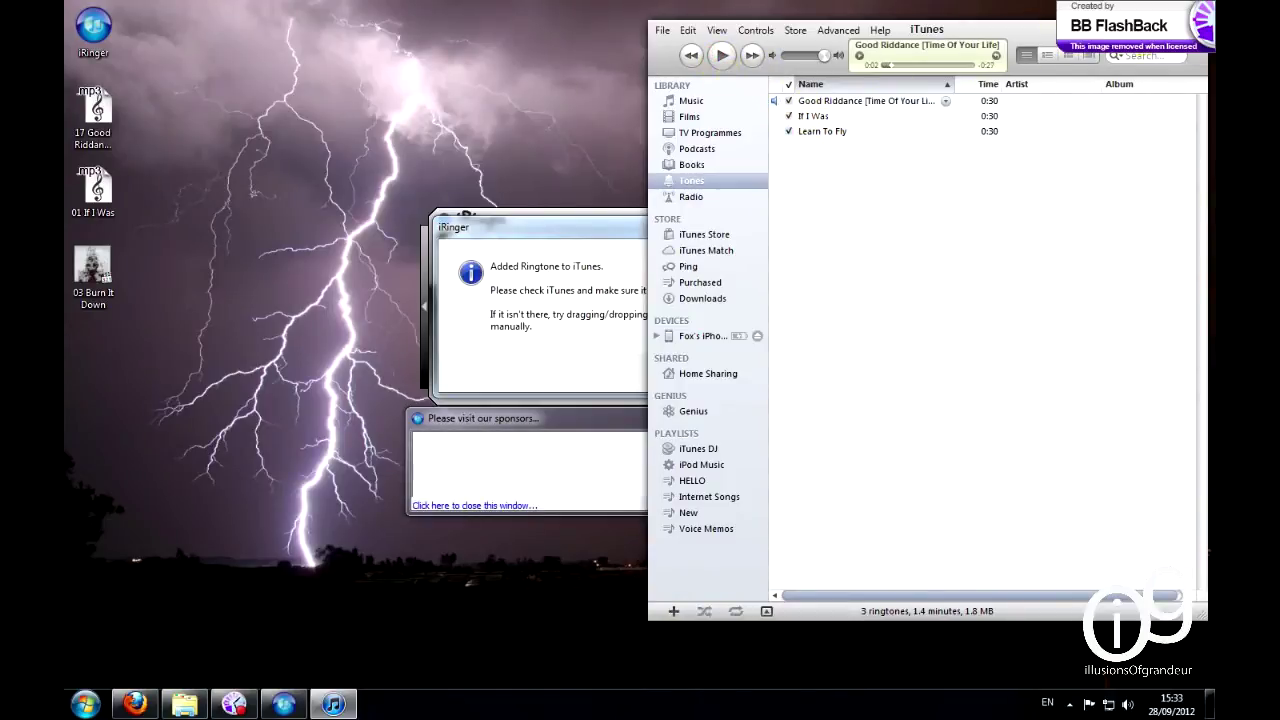
pyautogui.click(1160, 24)
# Dismiss the added-to-iTunes message and import '03 Burn It Down' from the computer
pyautogui.click(763, 371)
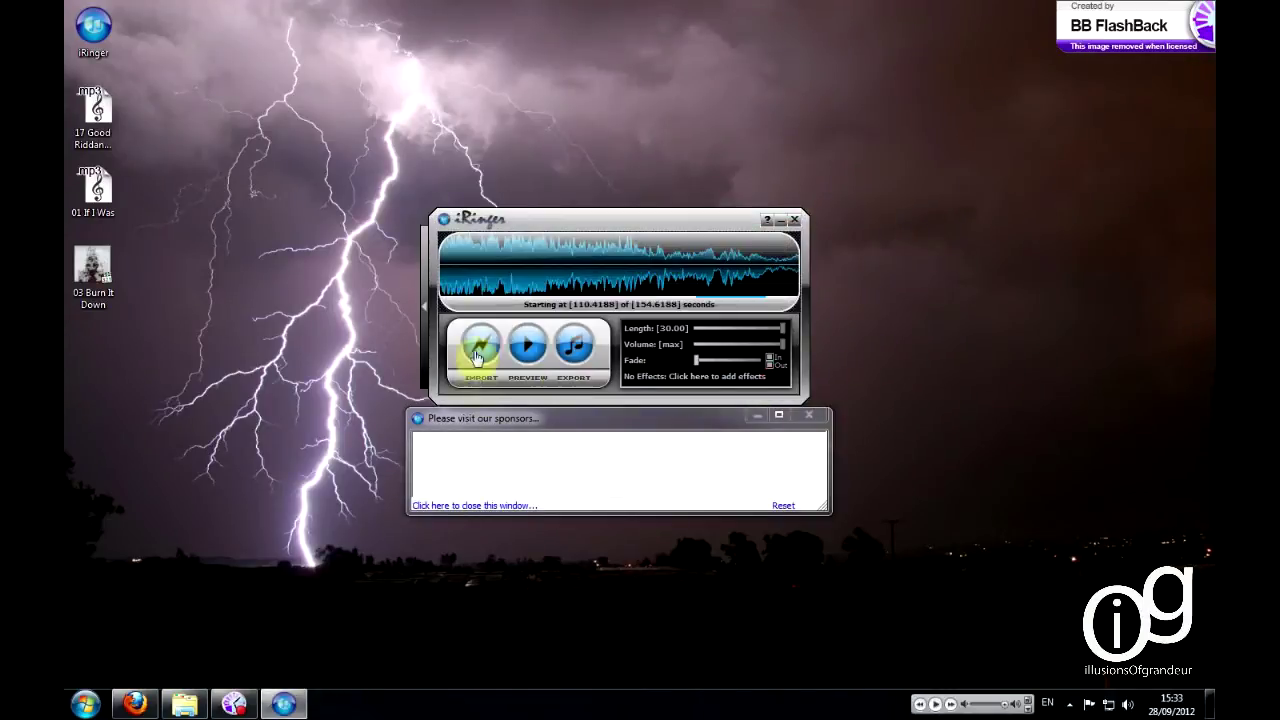
pyautogui.click(477, 347)
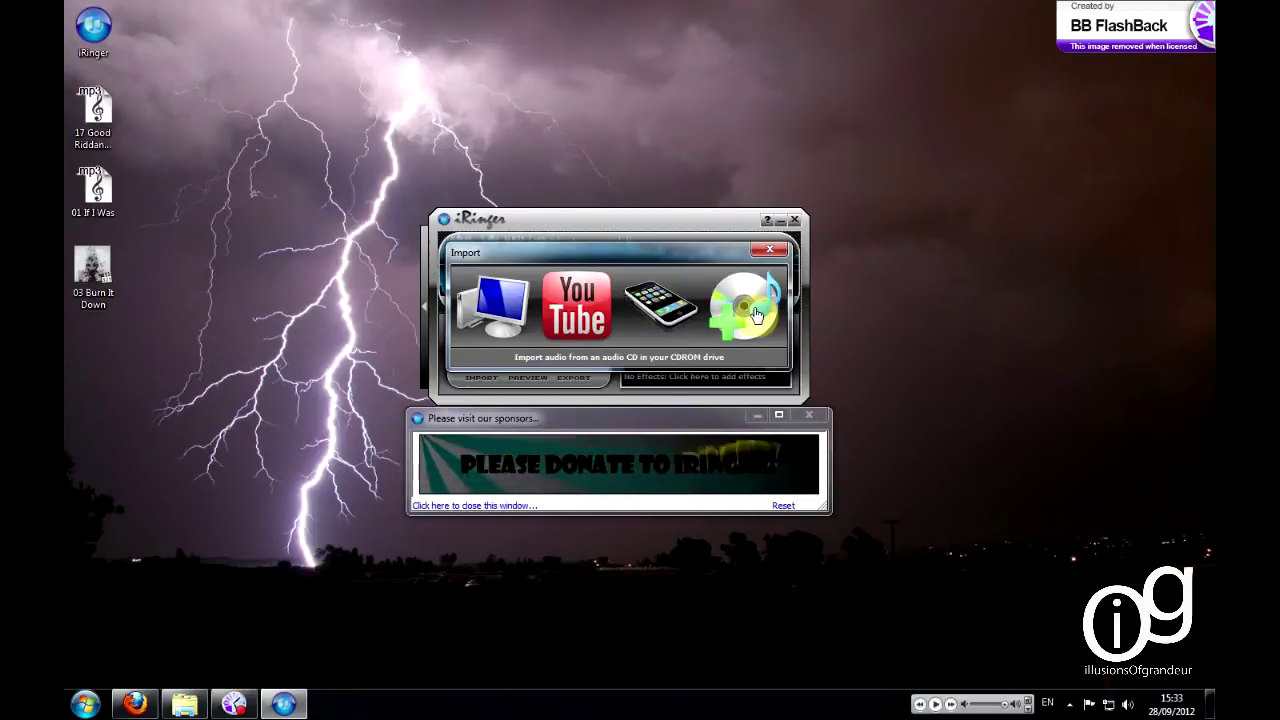
pyautogui.click(492, 330)
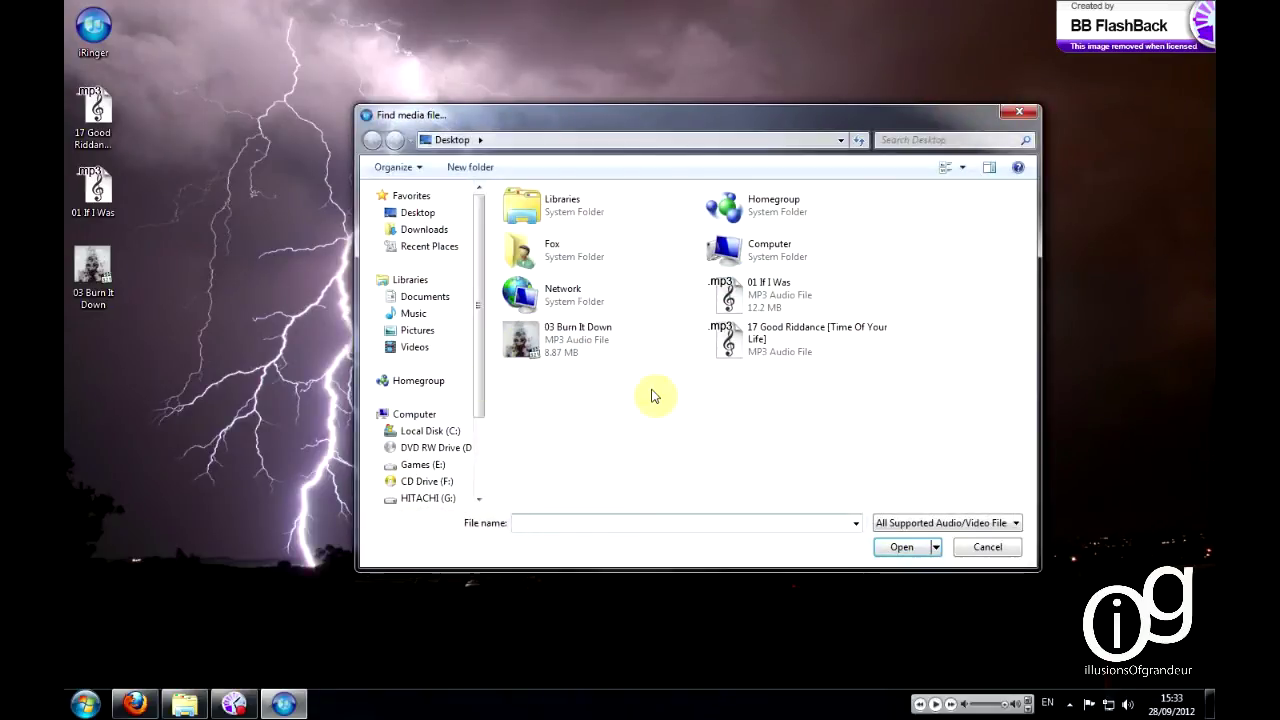
pyautogui.click(595, 345)
pyautogui.click(901, 547)
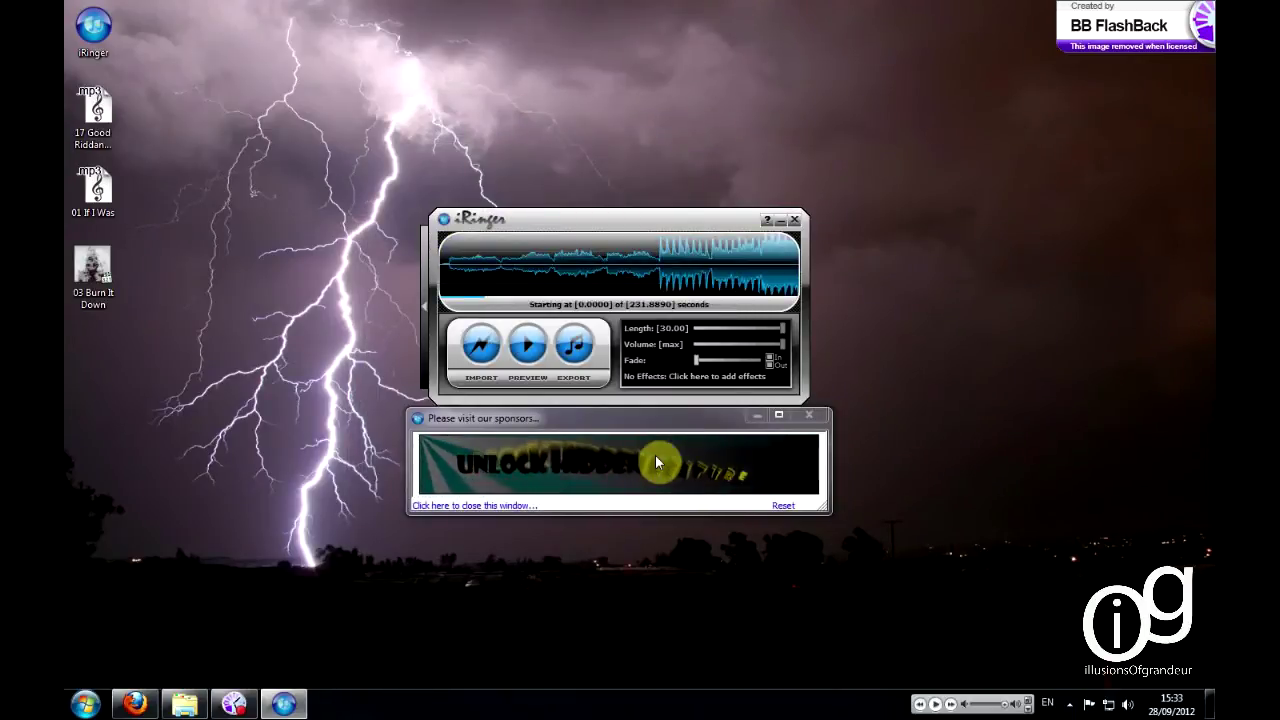
# Set the Burn It Down clip start to 173.8 seconds, previewing it, then open Export
pyautogui.moveTo(704, 292); pyautogui.dragTo(600, 284)
pyautogui.click(528, 346)
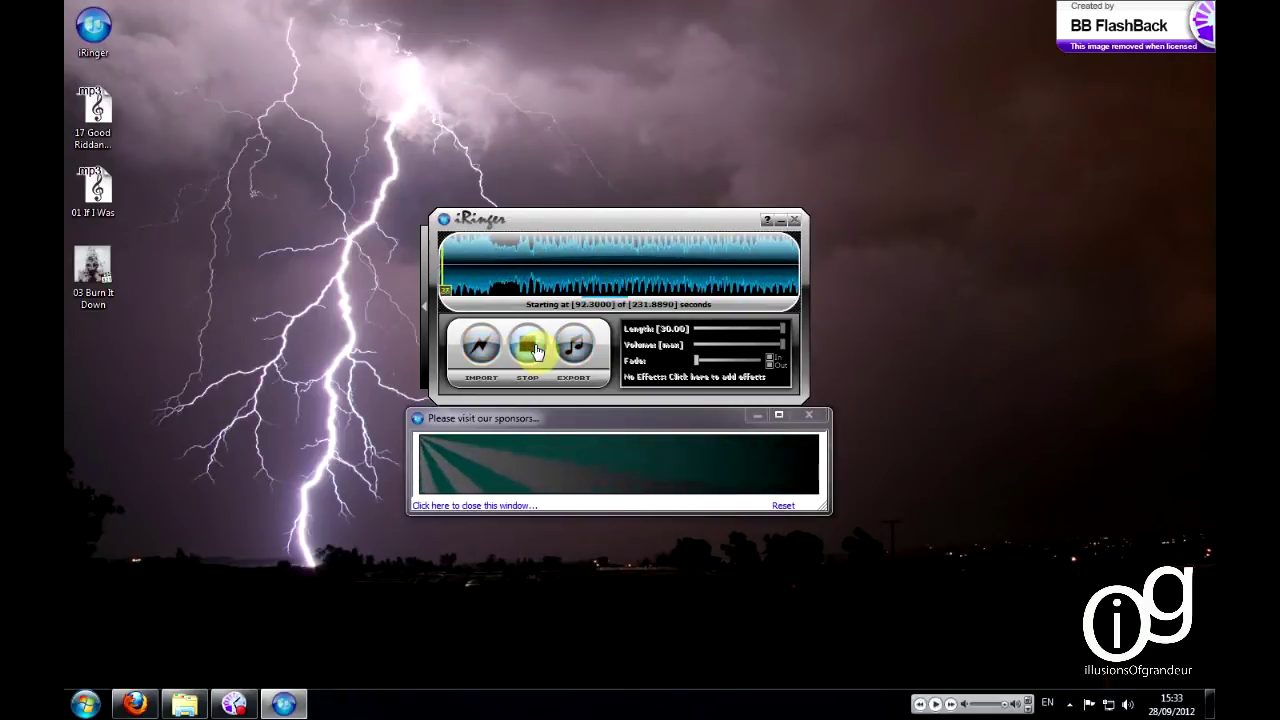
pyautogui.click(535, 350)
pyautogui.moveTo(709, 266); pyautogui.dragTo(596, 280)
pyautogui.moveTo(714, 277); pyautogui.dragTo(632, 280)
pyautogui.click(526, 348)
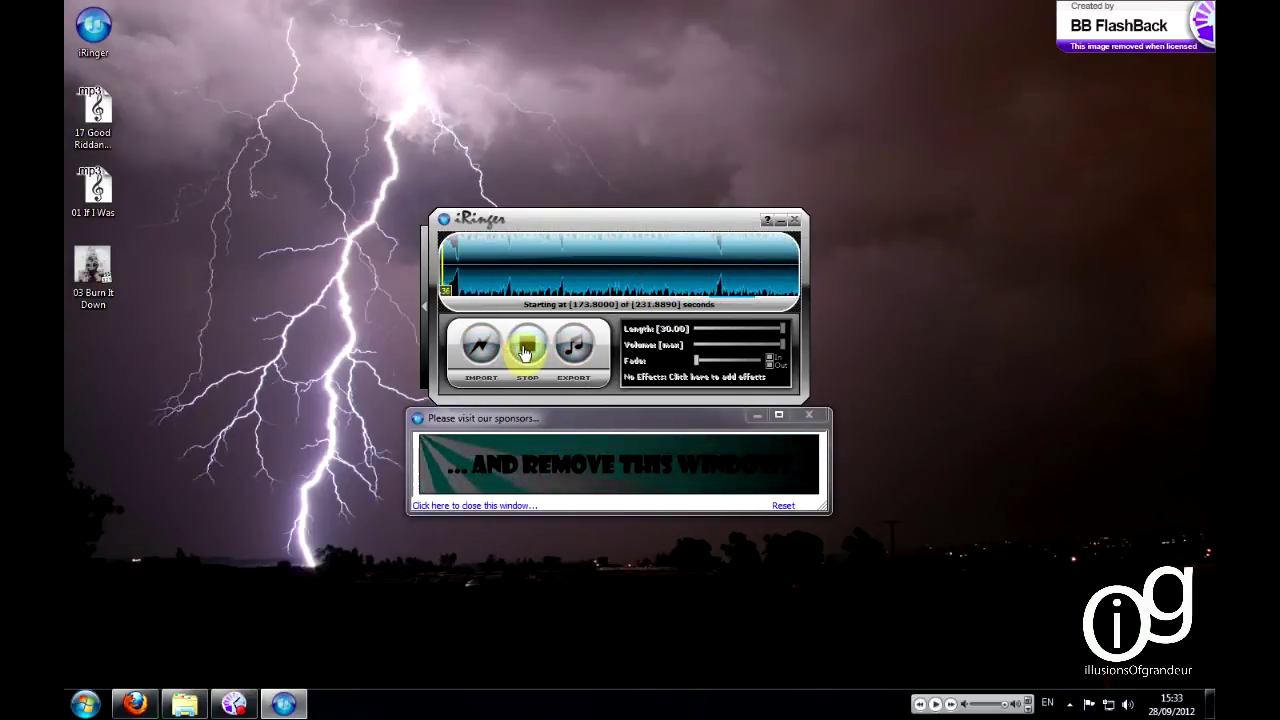
pyautogui.click(526, 350)
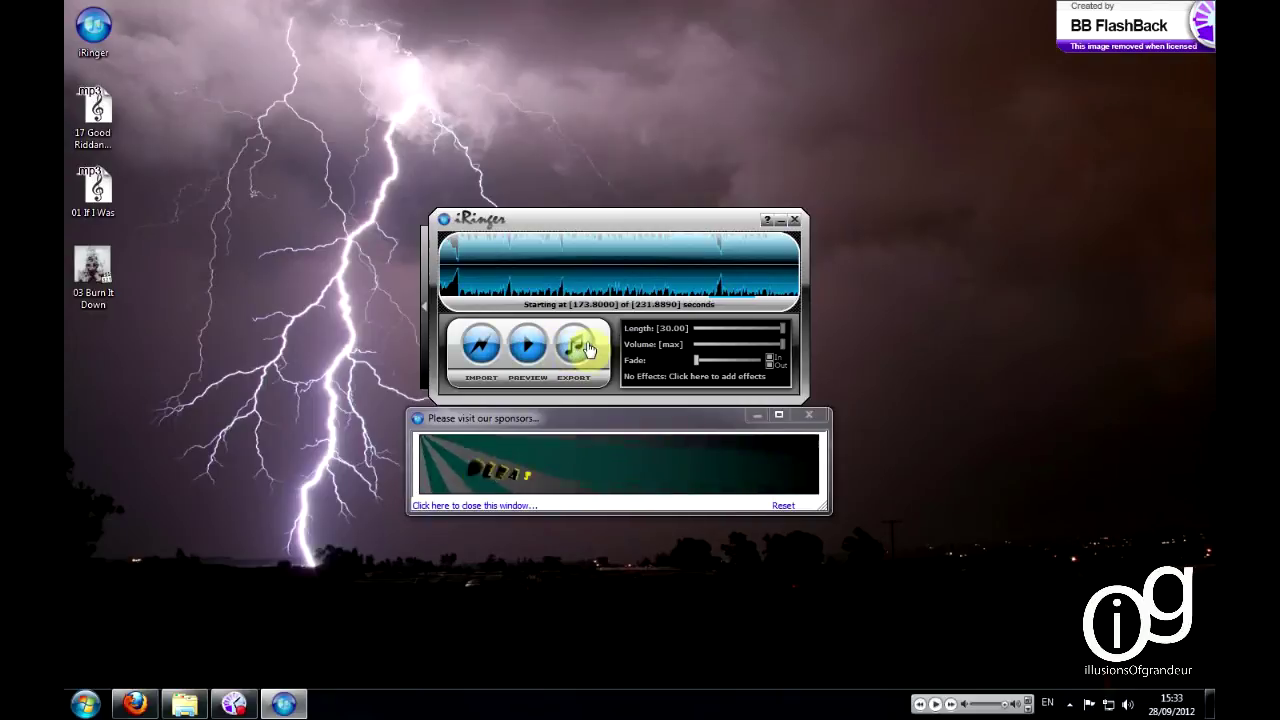
pyautogui.click(580, 346)
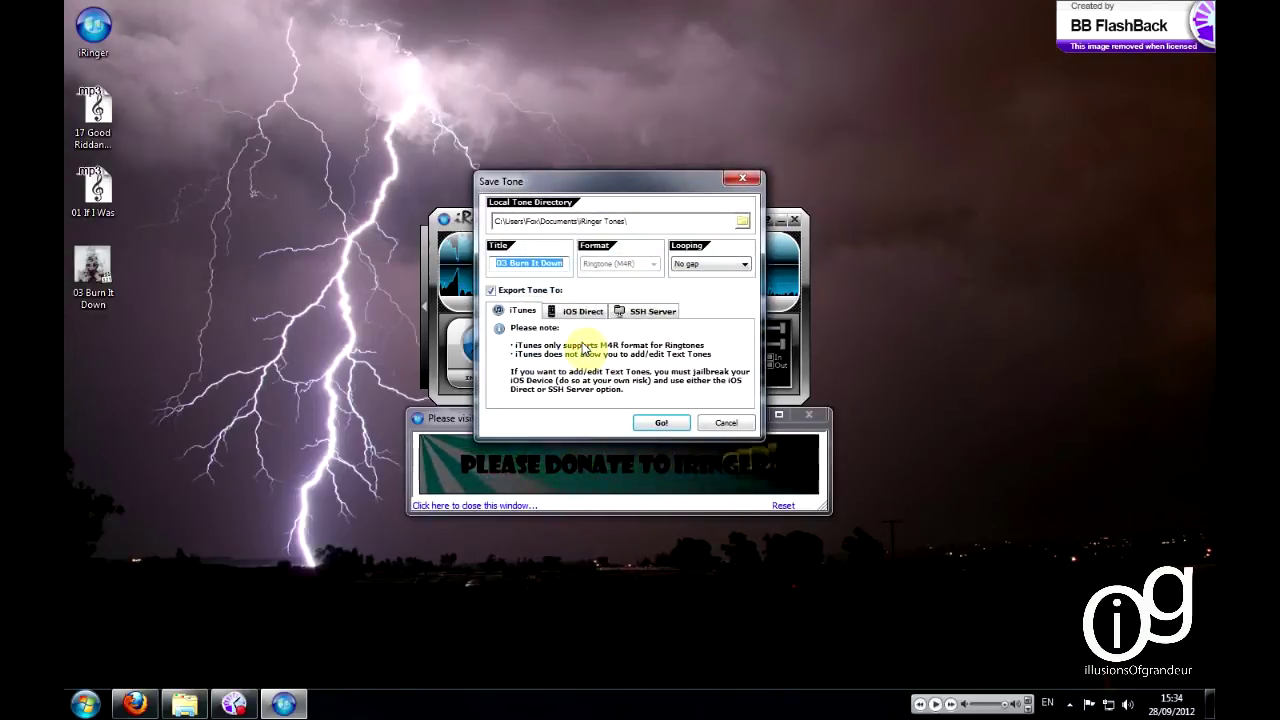
# Title the tone 'wwBurn It Down', create the M4R and export it to iTunes
pyautogui.click(508, 263)
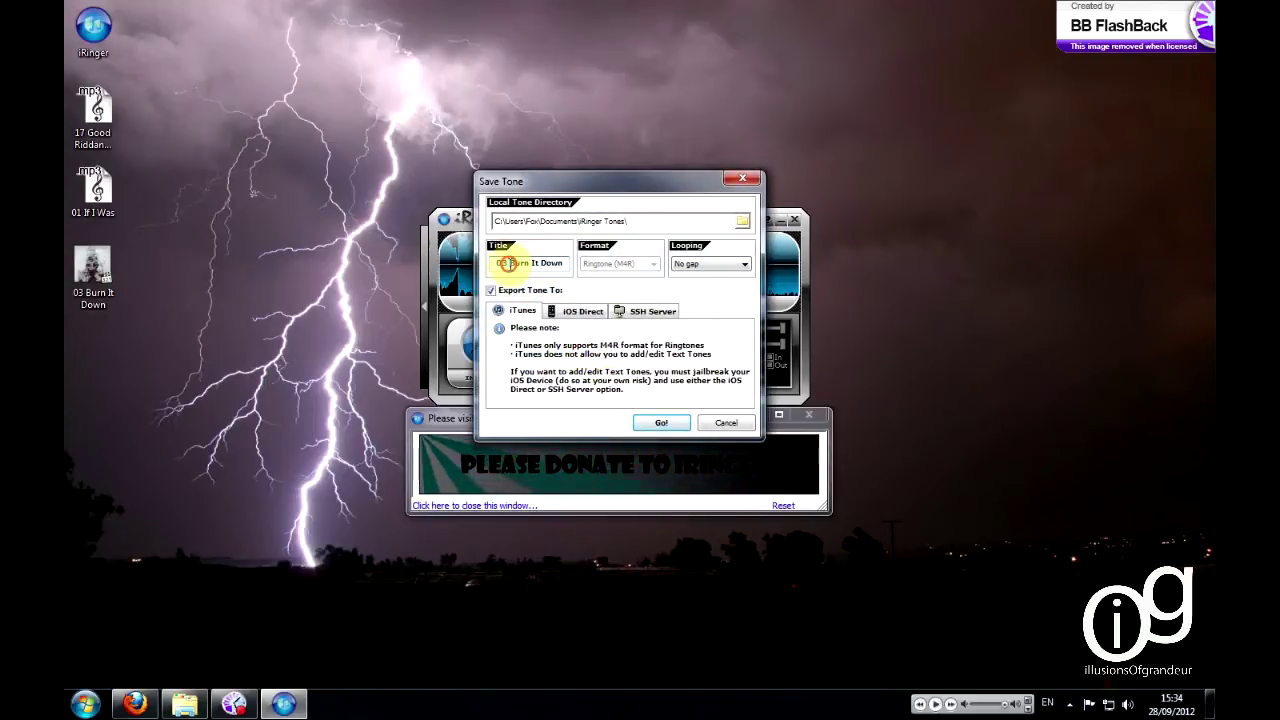
pyautogui.moveTo(510, 263); pyautogui.dragTo(467, 270)
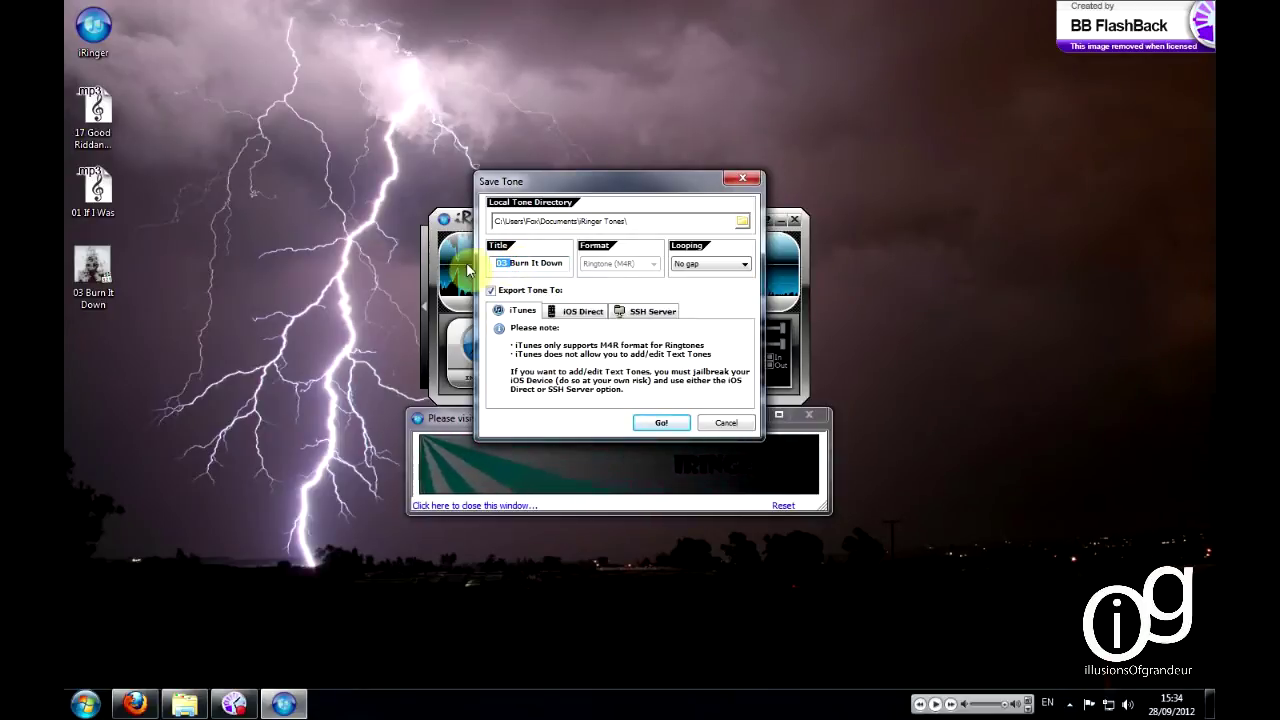
pyautogui.write('ww')
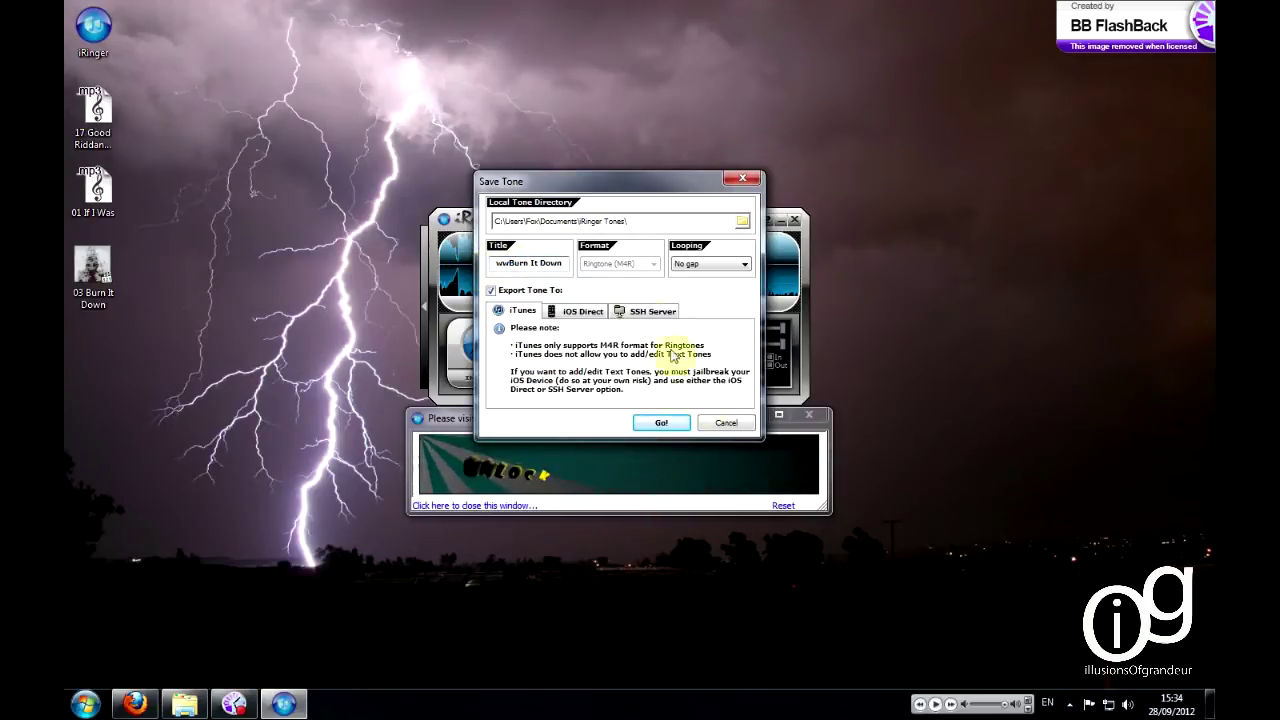
pyautogui.click(658, 421)
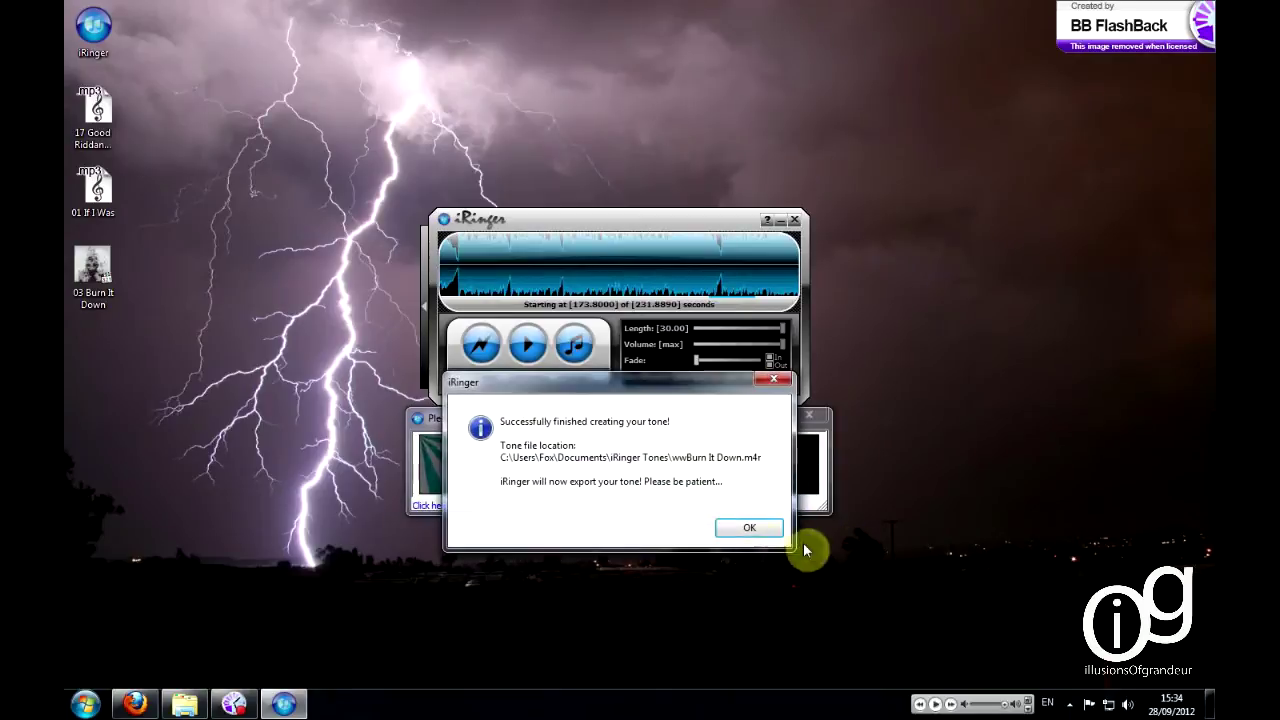
pyautogui.click(752, 528)
# Rename the wwBurn It Down tone in iTunes to 'Burn It Down'
pyautogui.click(1029, 704)
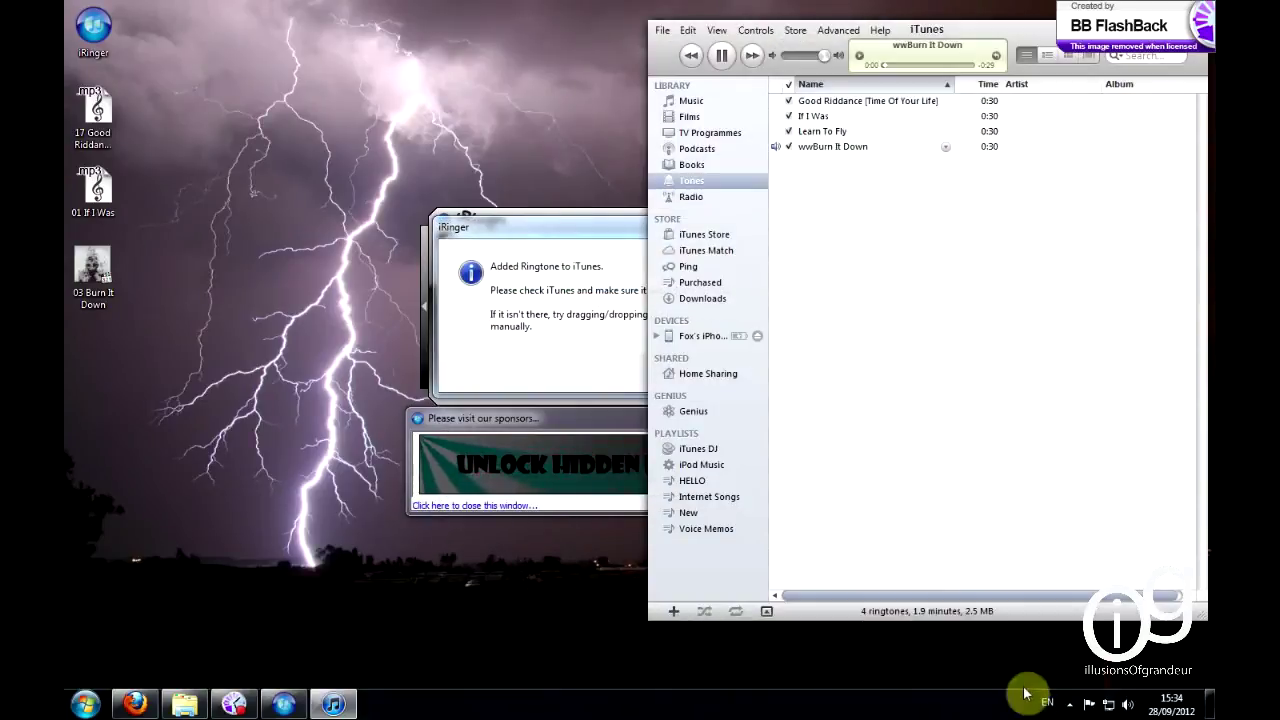
pyautogui.click(813, 149)
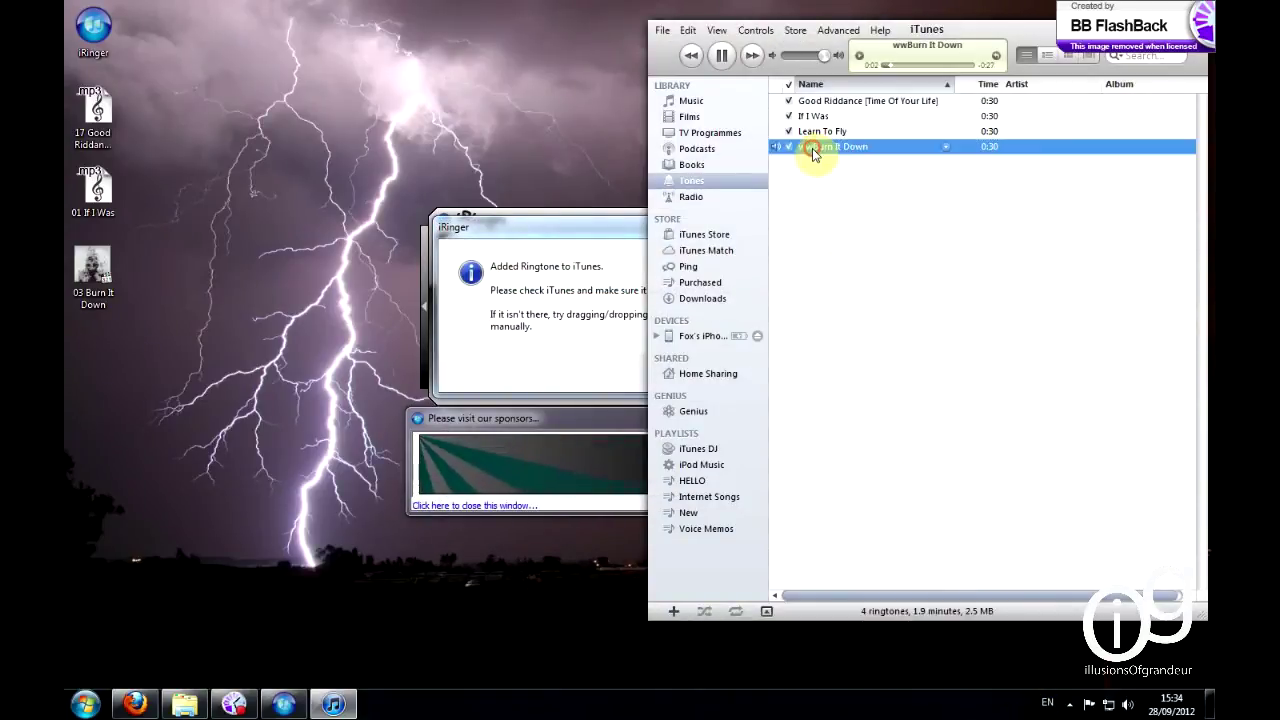
pyautogui.click(719, 57)
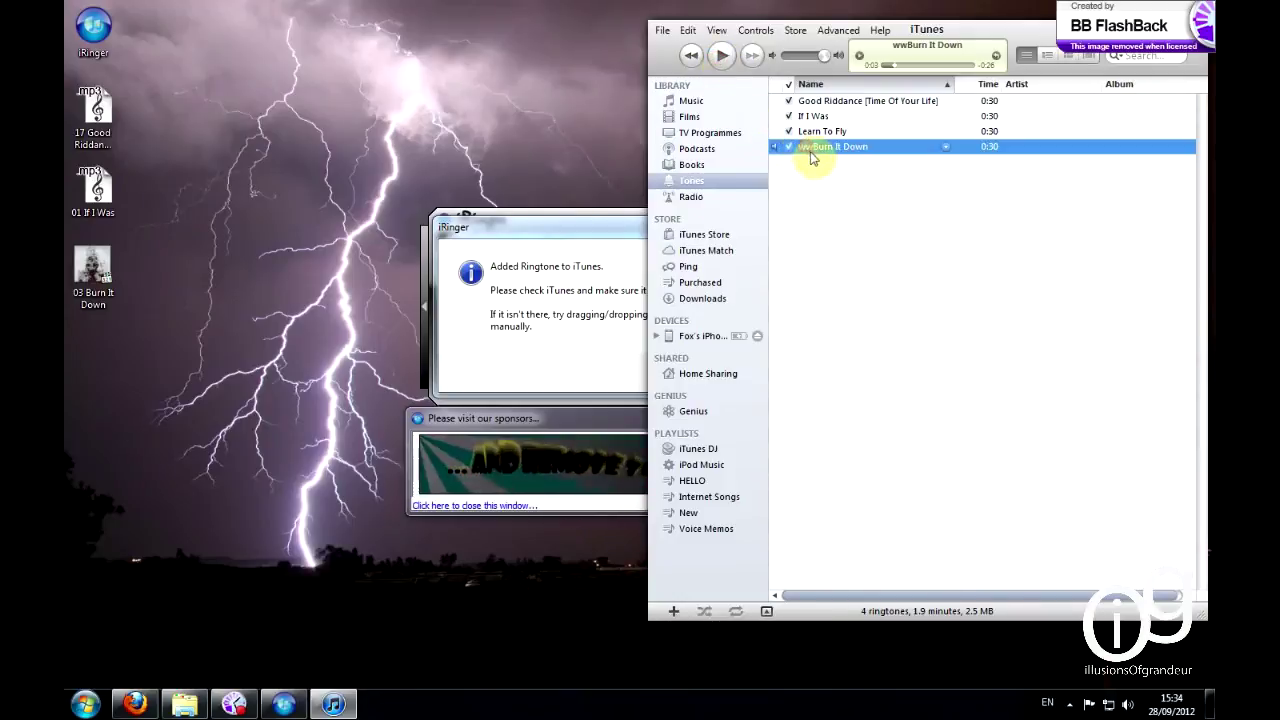
pyautogui.click(813, 147)
pyautogui.press('Home')
pyautogui.press('Delete')
pyautogui.press('Delete')
pyautogui.click(900, 377)
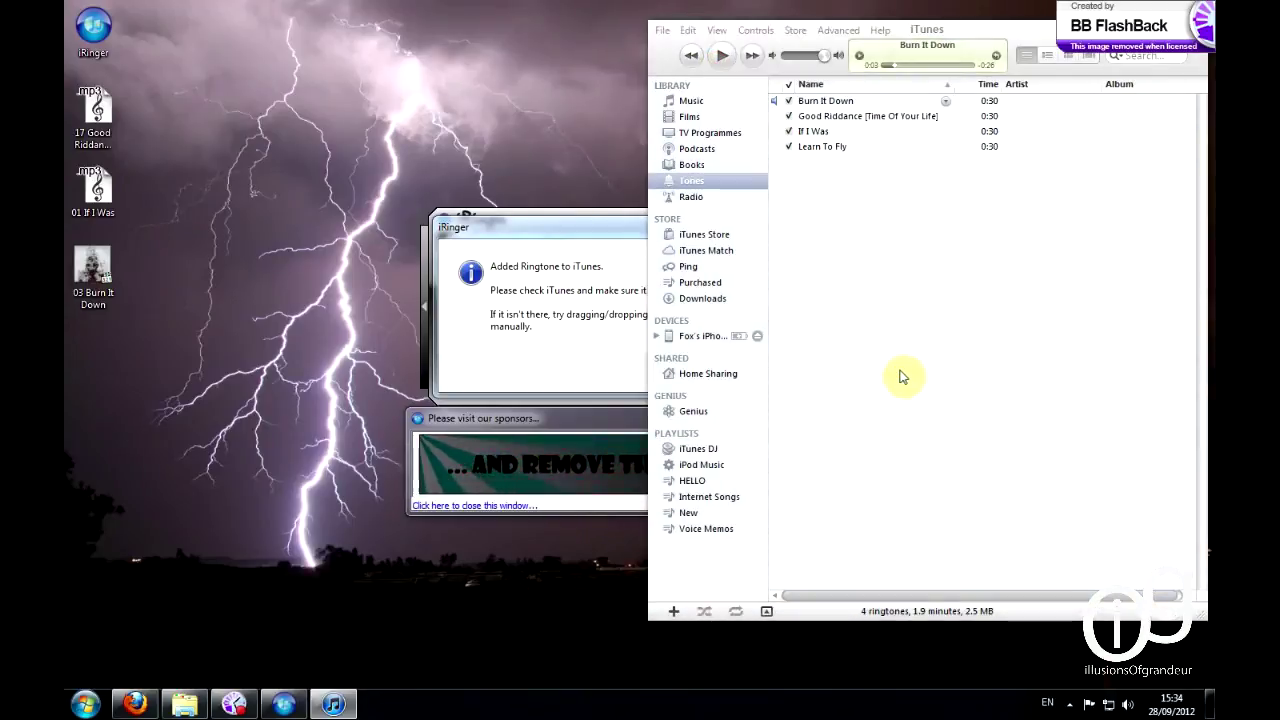
# Preview the Learn To Fly tone, then dismiss iRinger's added-to-iTunes message
pyautogui.doubleClick(830, 150)
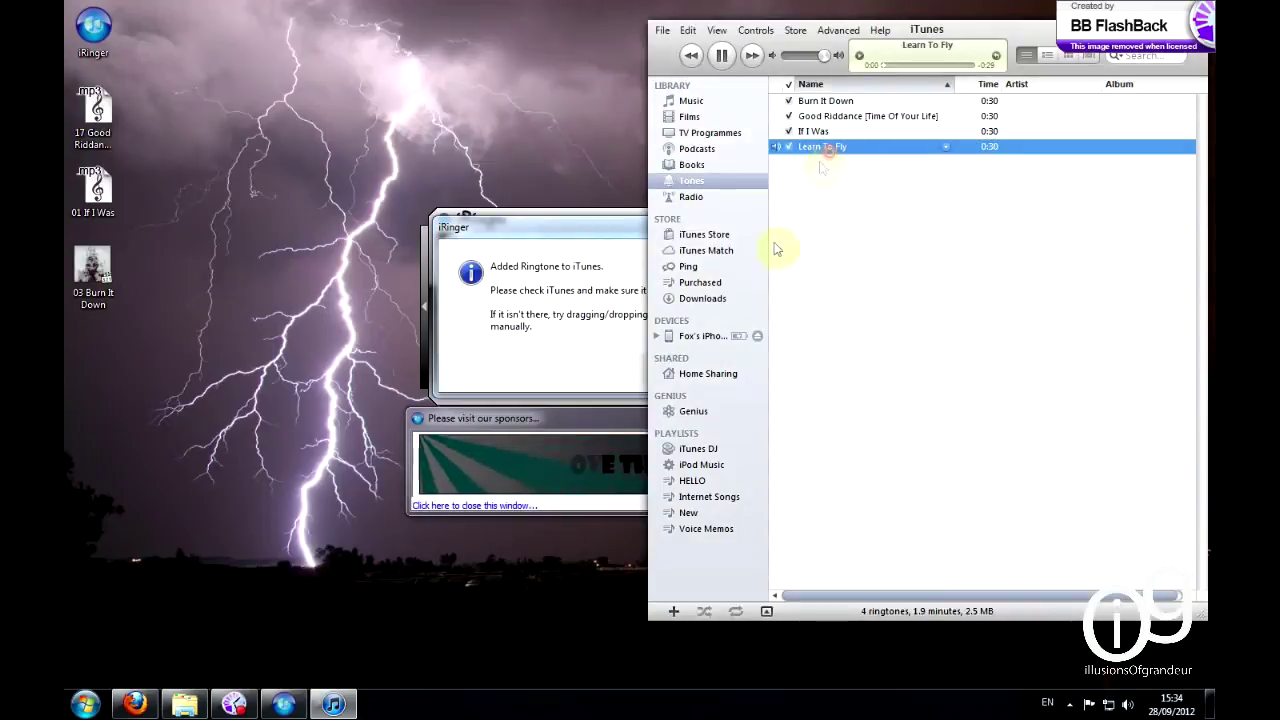
pyautogui.click(727, 57)
pyautogui.click(608, 212)
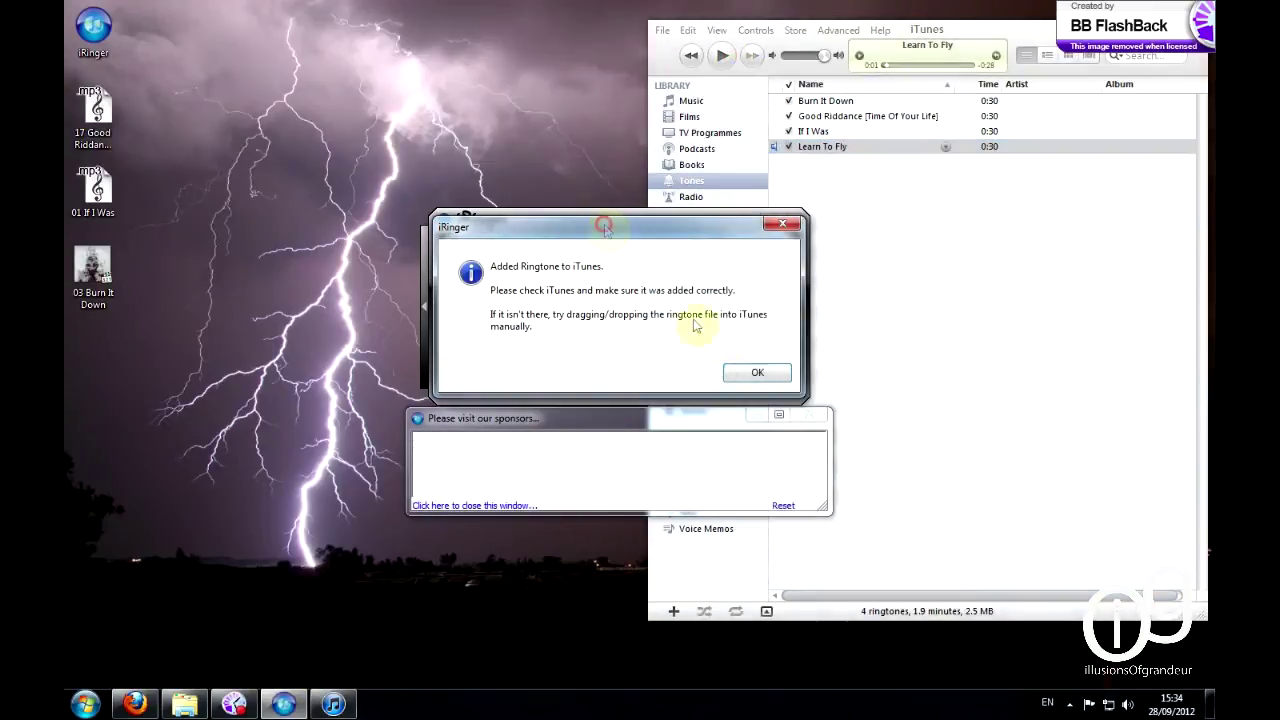
pyautogui.click(752, 372)
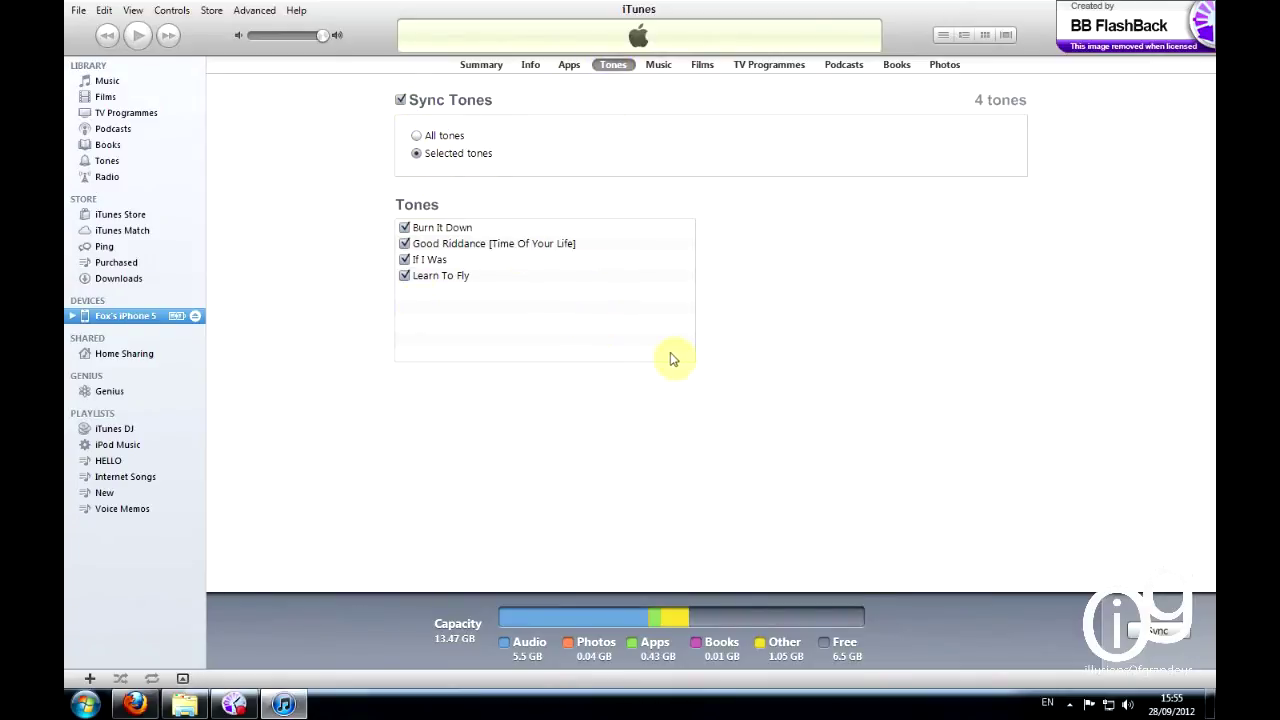
# Sync the four selected ringtones to the iPhone
pyautogui.click(1157, 630)
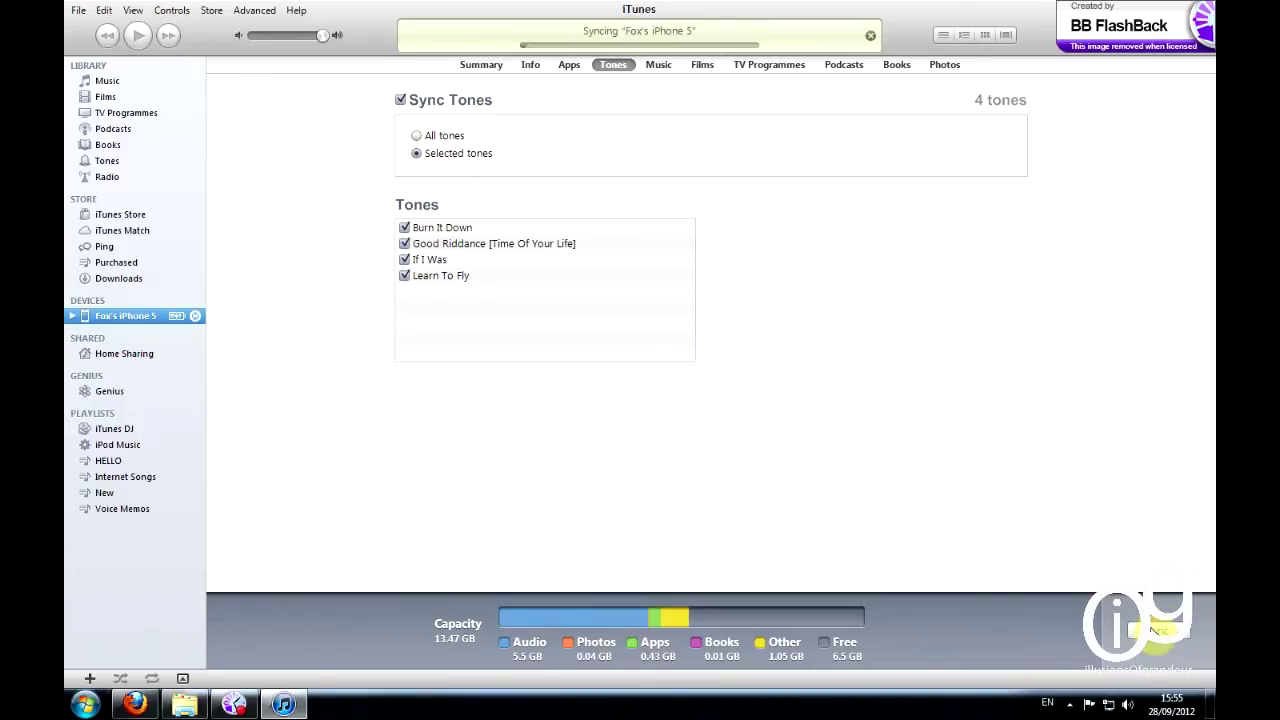